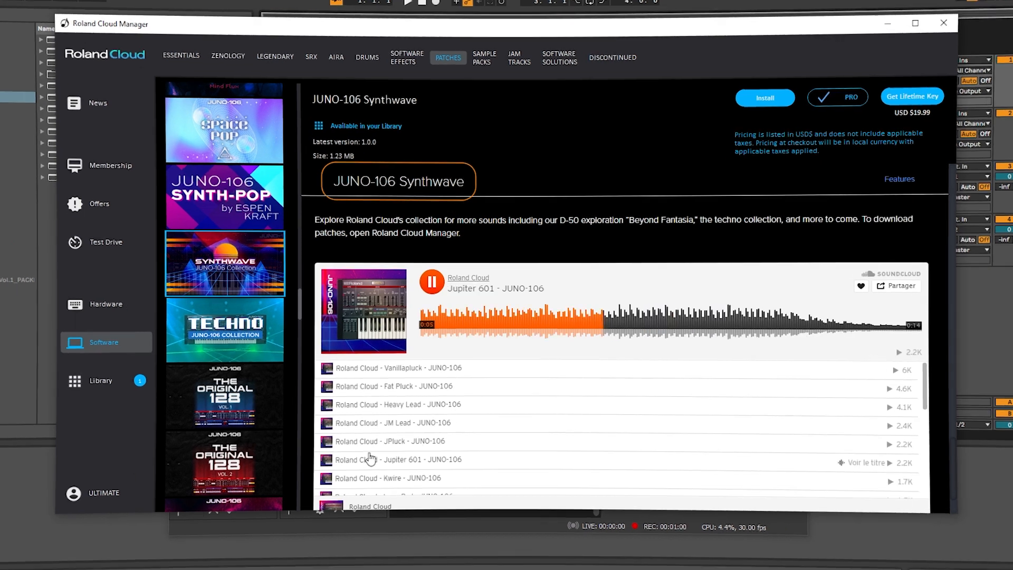
# Preview sounds from the JUNO-106 Synthwave and TR-707 Synthwave collections and install both
pyautogui.scroll(-2, 375, 448)
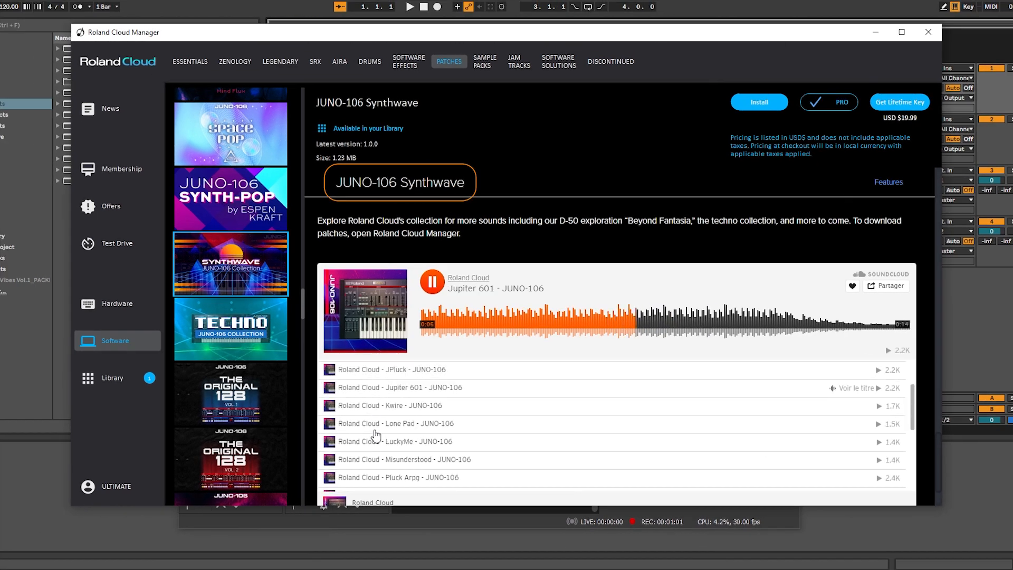
pyautogui.click(335, 481)
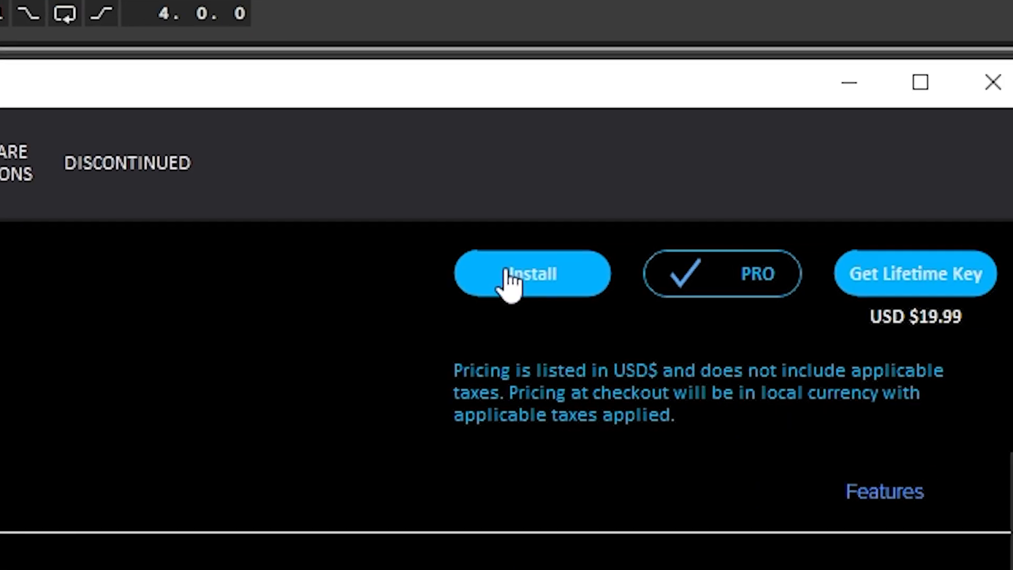
pyautogui.click(752, 103)
pyautogui.click(379, 308)
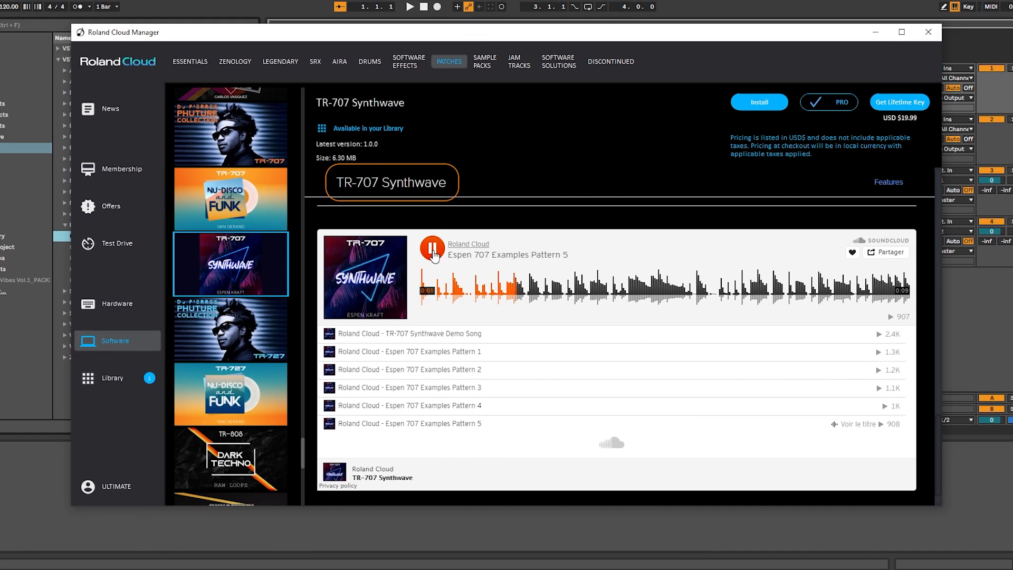
pyautogui.click(759, 102)
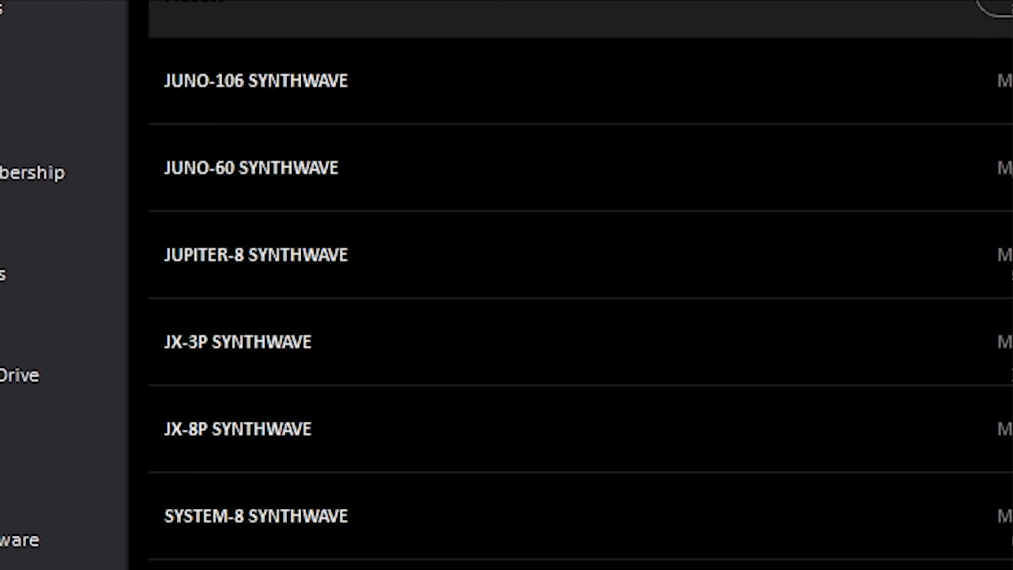
# Open the JUPITER-8 Synthwave collection and preview its sounds Sync Up and SQwaveESQ
pyautogui.click(316, 255)
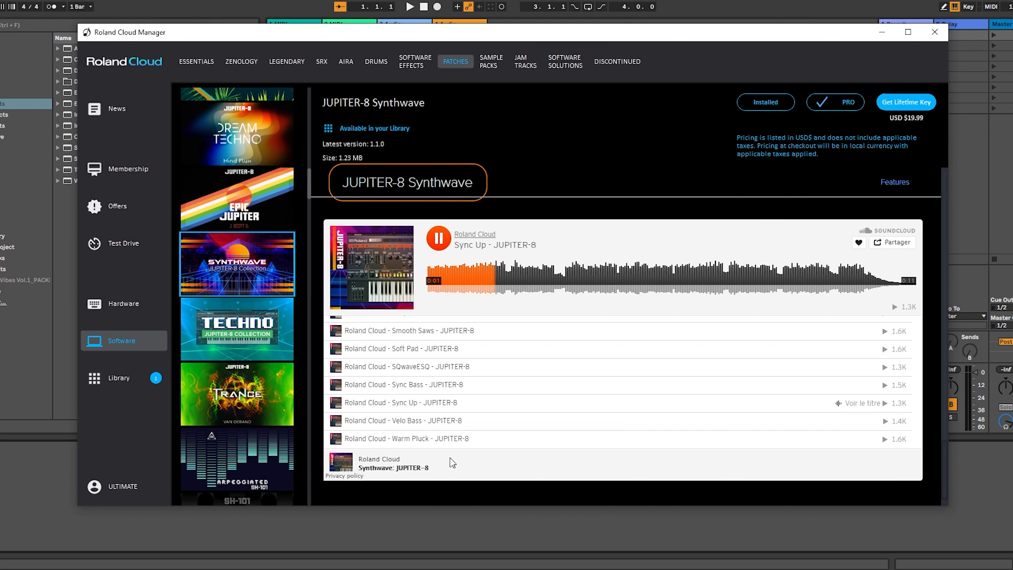
pyautogui.scroll(-1, 452, 423)
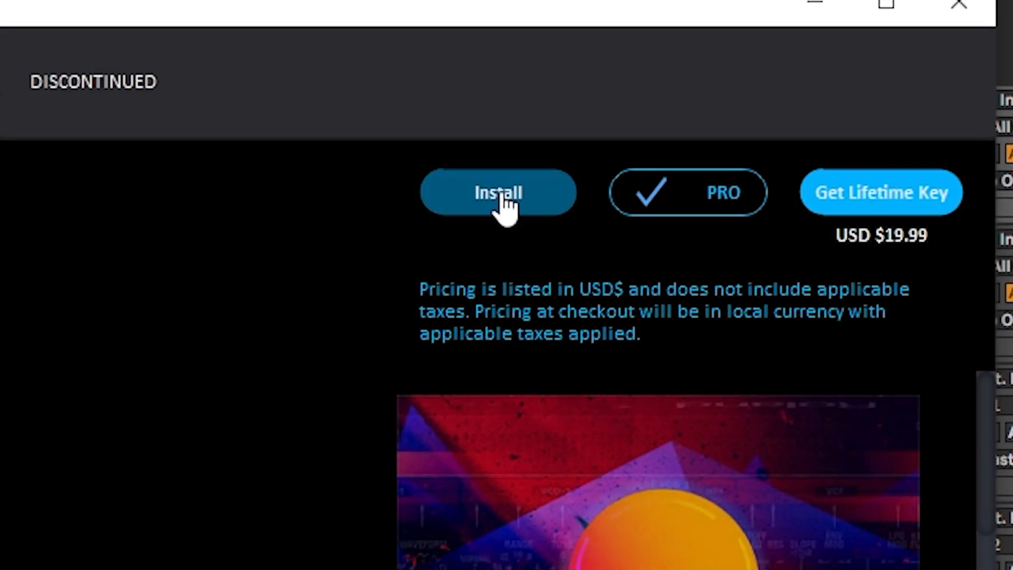
pyautogui.click(765, 102)
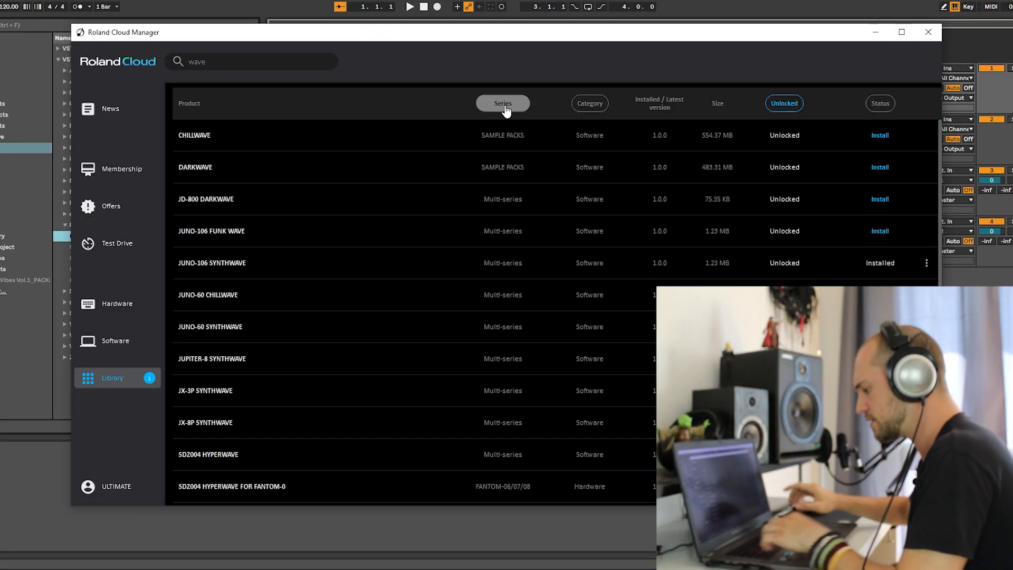
# Filter the library list to the SAMPLE PACKS series and open the Chillwave pack
pyautogui.click(506, 102)
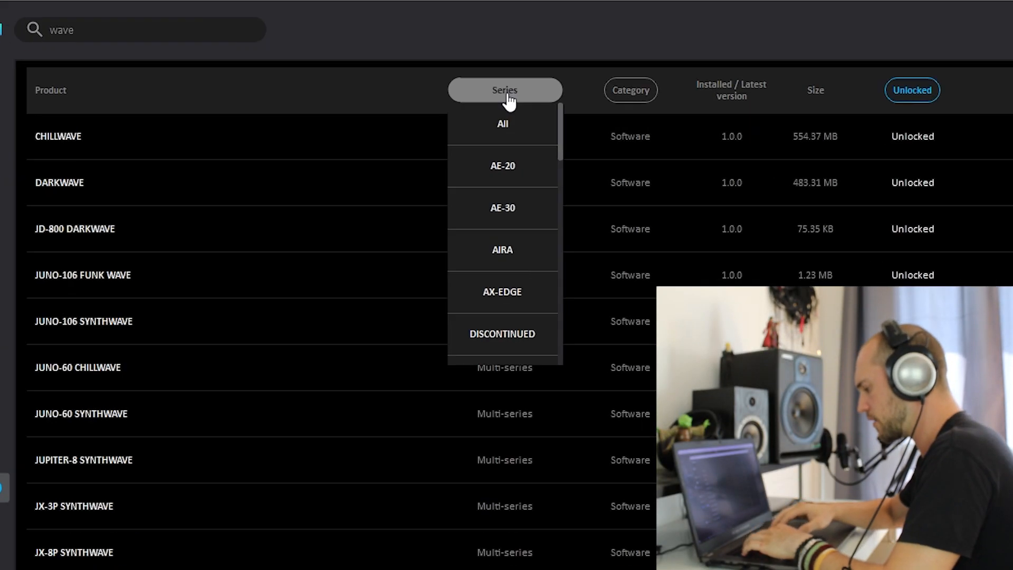
pyautogui.scroll(-5, 512, 202)
pyautogui.click(512, 168)
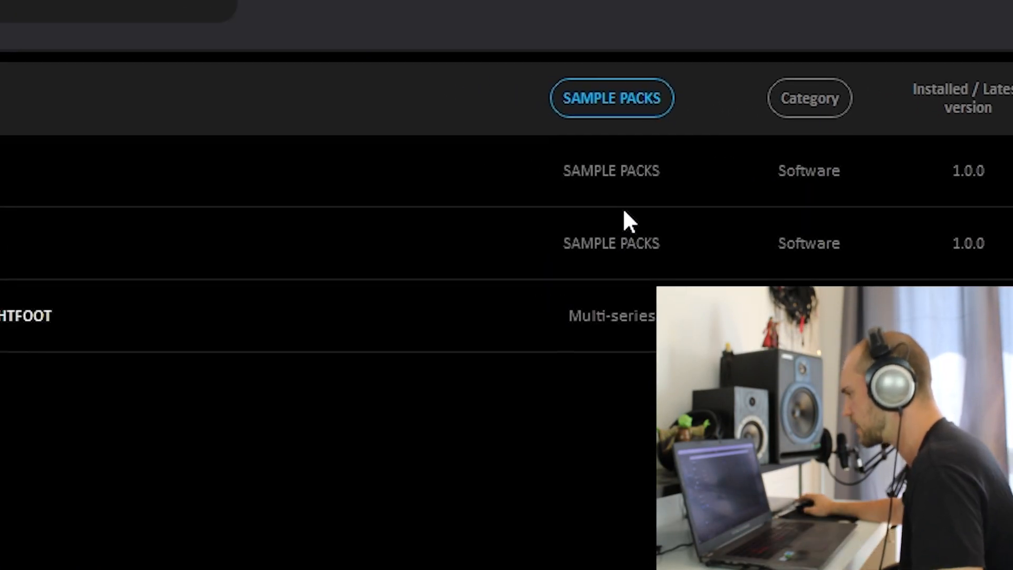
pyautogui.click(205, 266)
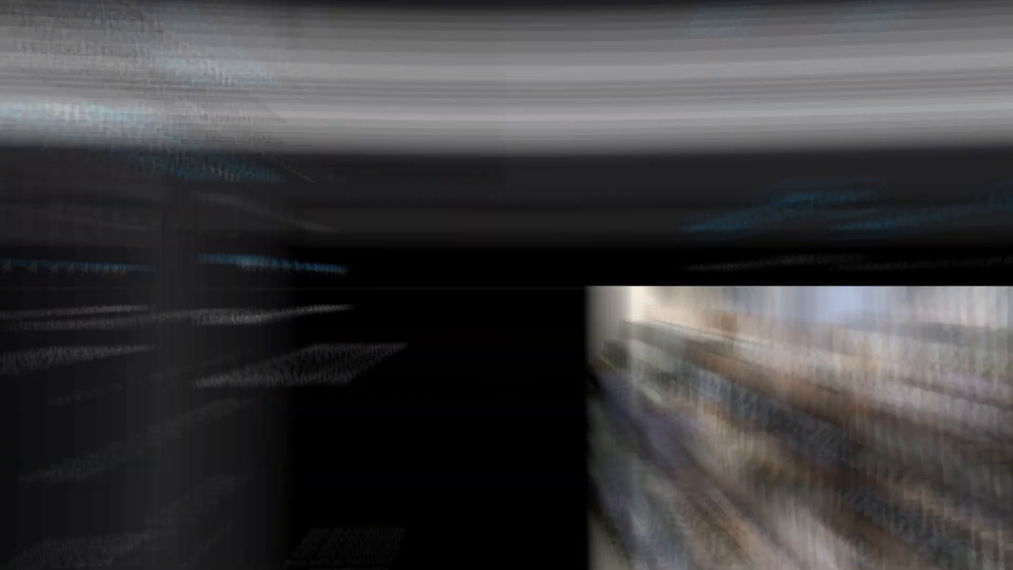
# Preview the Chillwave examples 01 Bass 100 Am, 01 Pad 100 Am and Electric Tonal Fx 90 A, and review the pack's contents
pyautogui.click(432, 275)
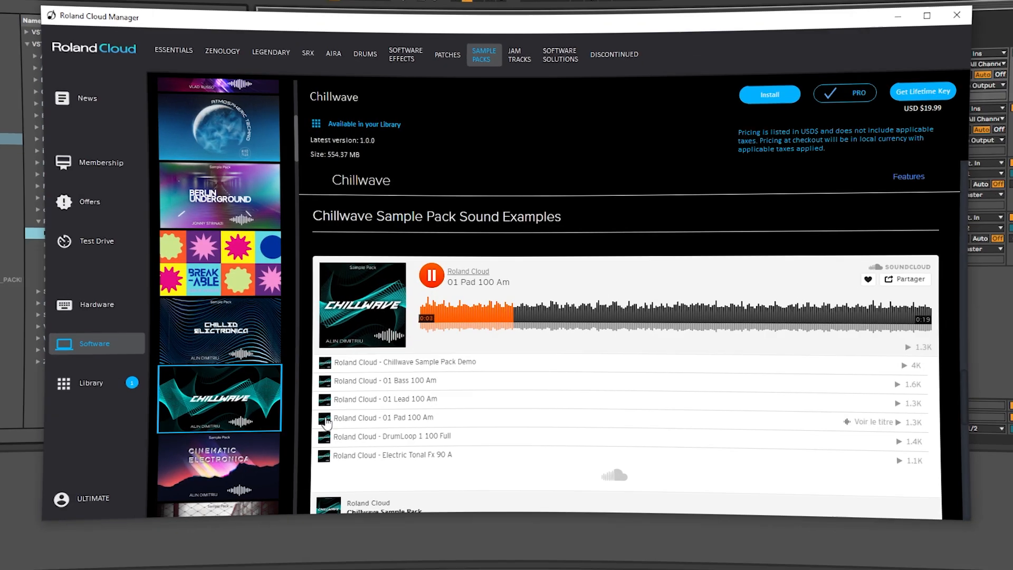
pyautogui.click(331, 417)
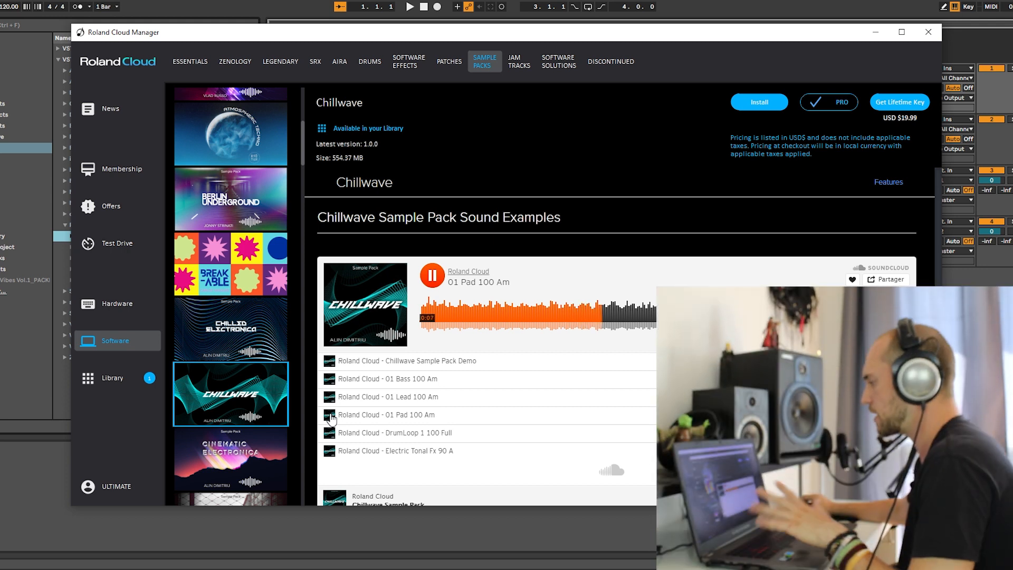
pyautogui.click(331, 417)
pyautogui.click(331, 452)
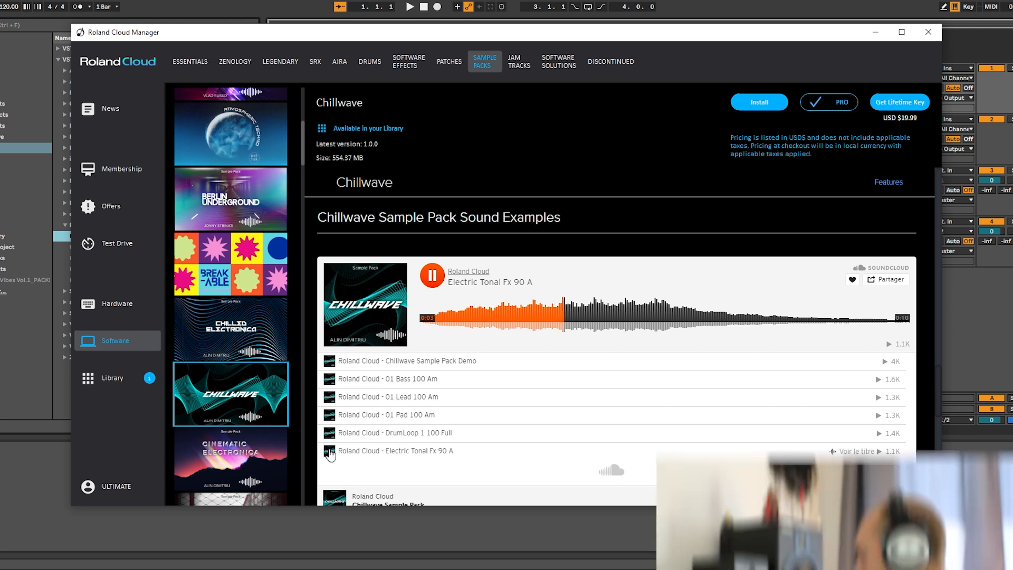
pyautogui.scroll(-4, 331, 454)
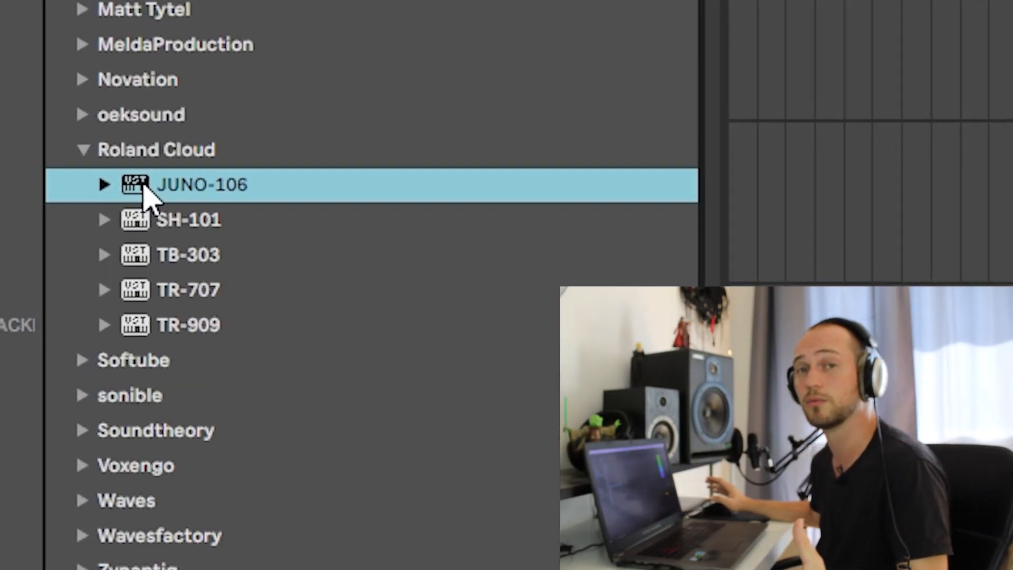
# In Ableton Live, load JUNO-106 into the arrangement and audition patches including Respulse Bass, LONE PAD, 2049 STRING, The Clearing, TECH PAD and LUCYME
pyautogui.moveTo(0, 245); pyautogui.dragTo(615, 99)
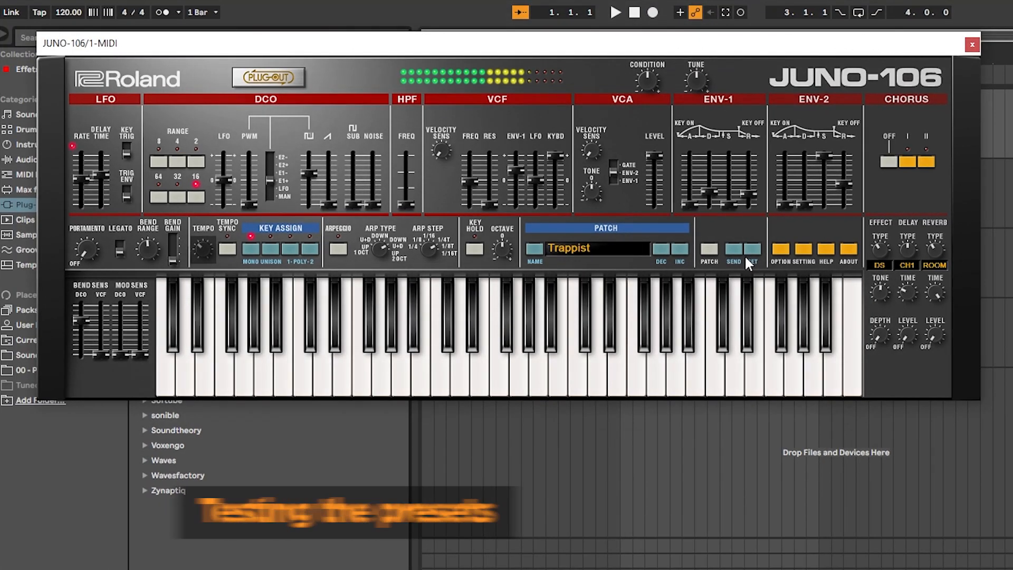
pyautogui.click(680, 249)
pyautogui.click(679, 248)
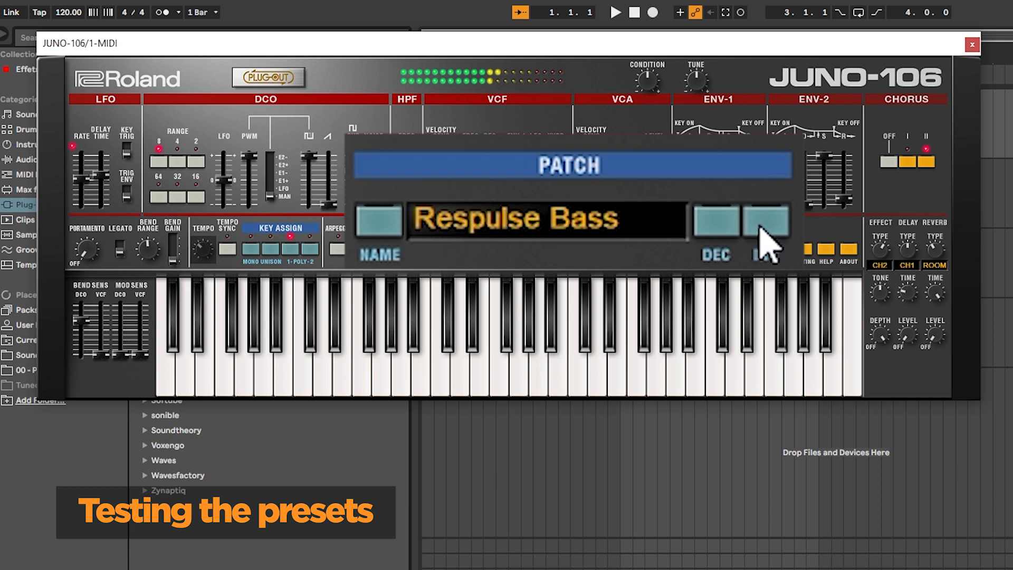
pyautogui.click(680, 249)
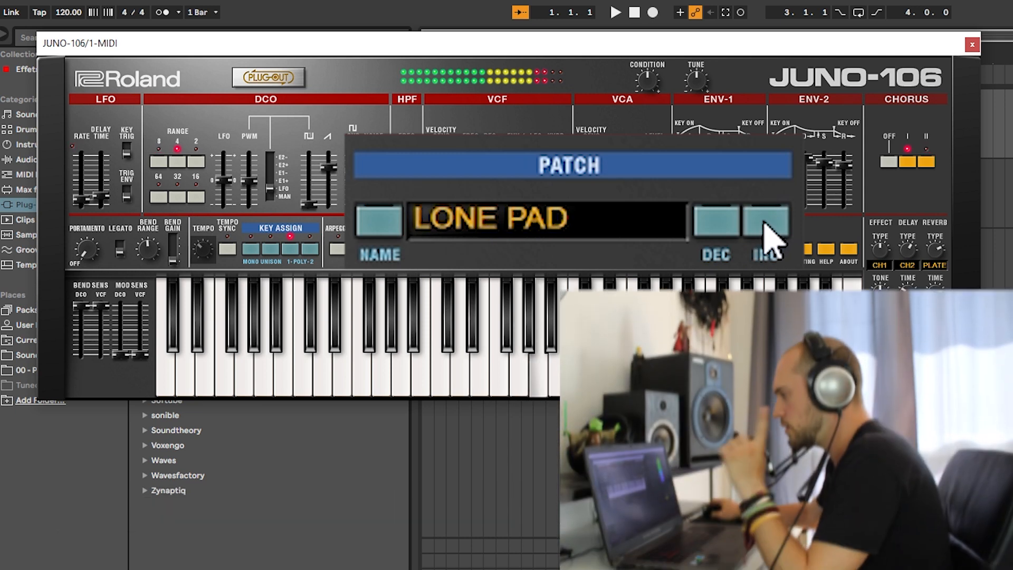
pyautogui.click(765, 224)
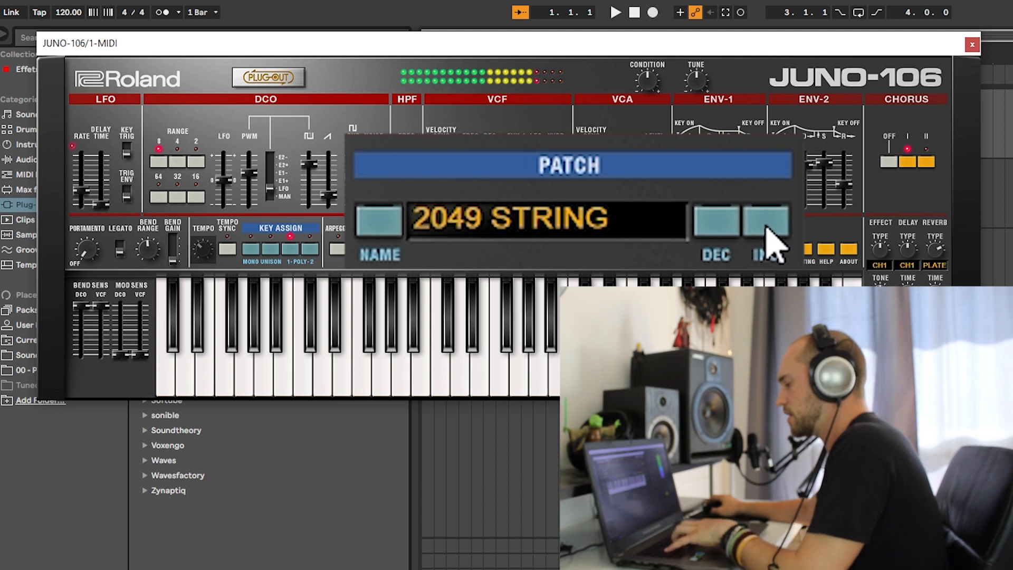
pyautogui.click(765, 221)
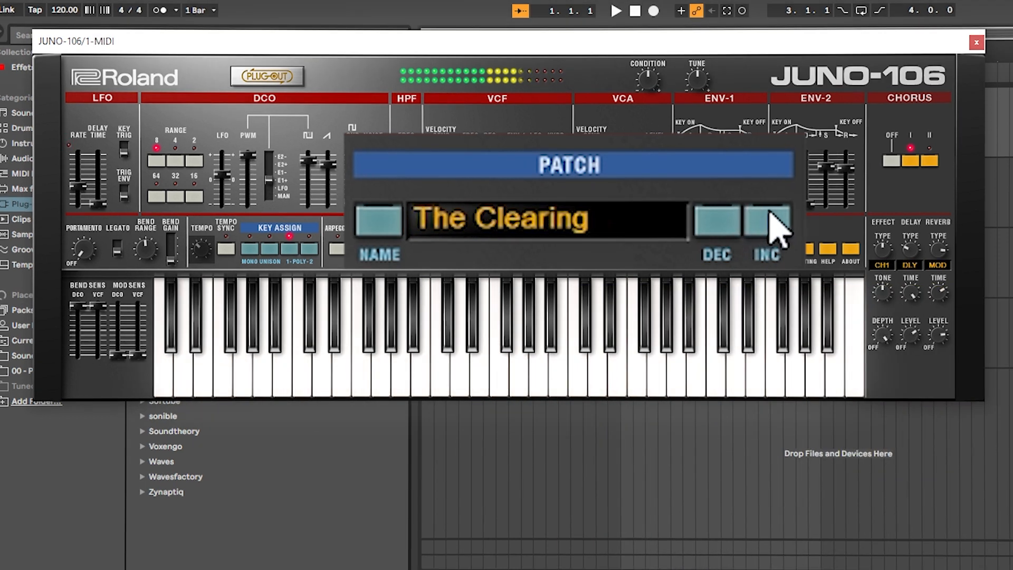
pyautogui.click(770, 214)
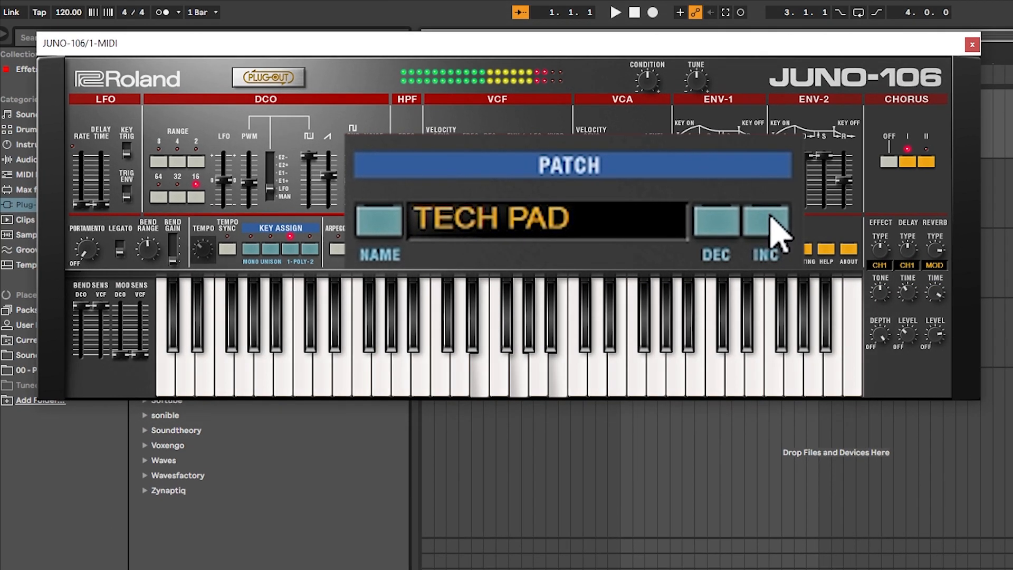
pyautogui.click(769, 221)
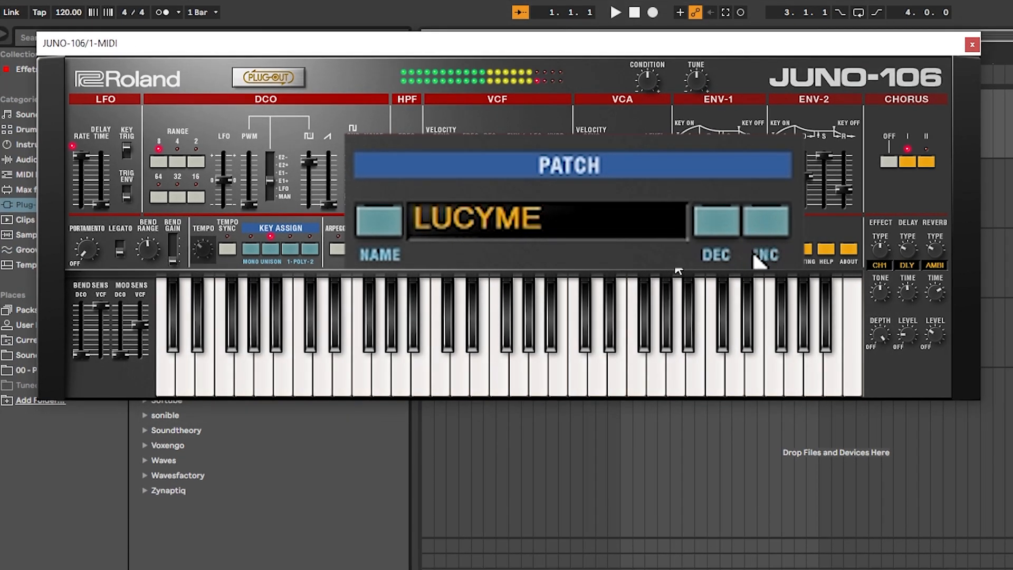
pyautogui.click(774, 225)
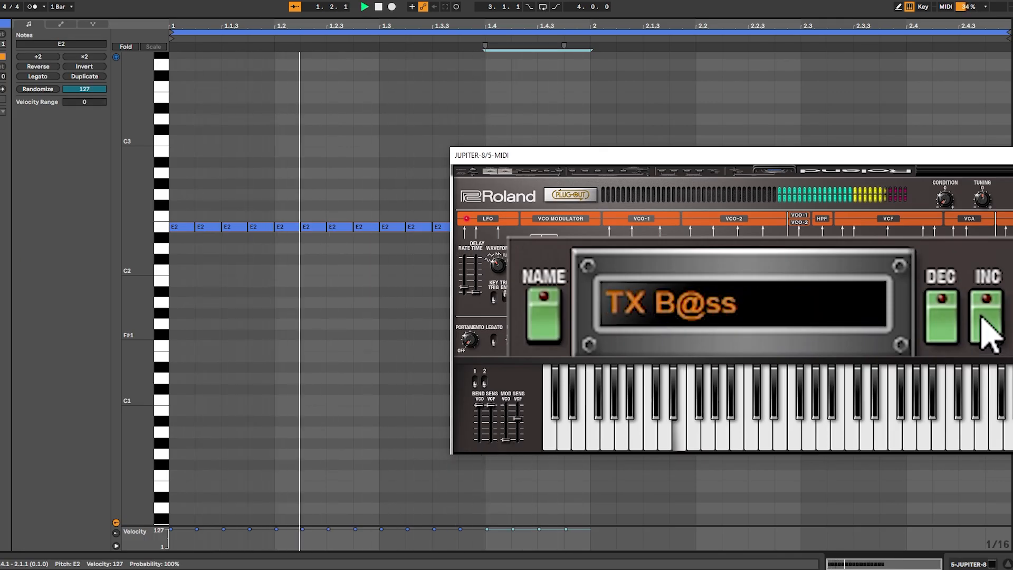
# Switch JUPITER-8 to the patch preceding TX B@ss
pyautogui.click(942, 317)
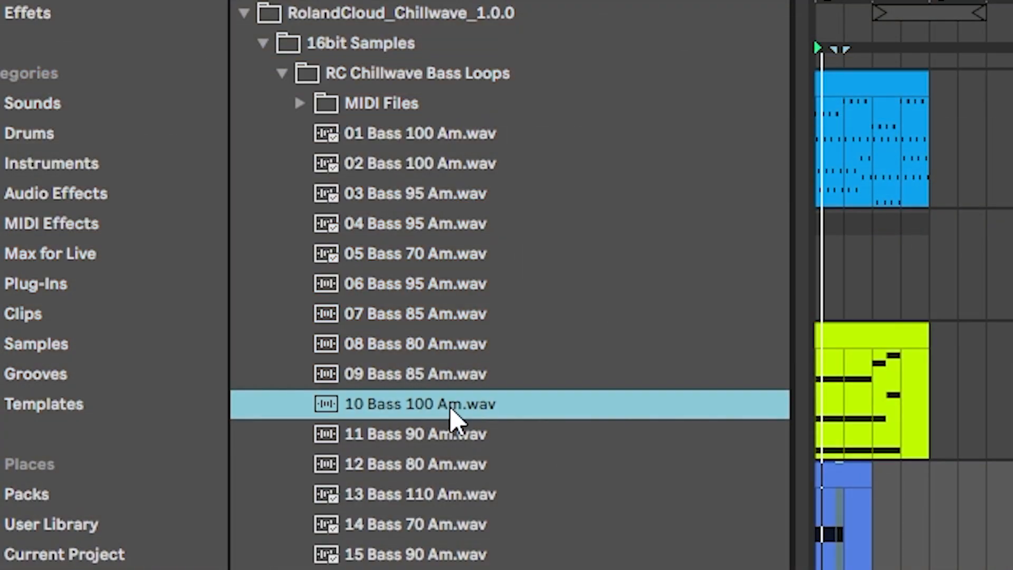
# Audition the Chillwave bass loops 08 Bass 80 Am, 13 Bass 110 Am and 02 Bass 100 Am
pyautogui.click(452, 342)
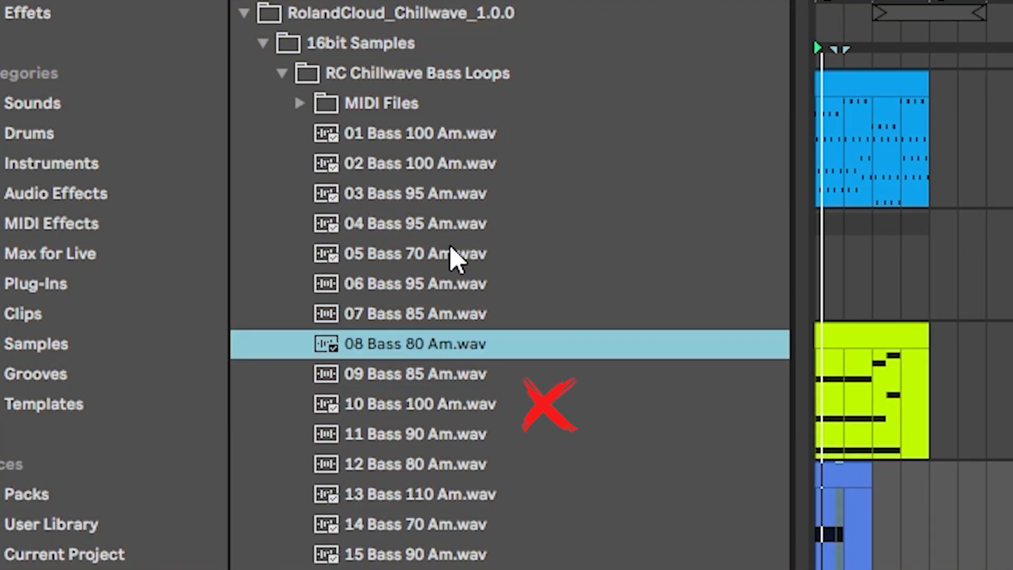
pyautogui.click(463, 494)
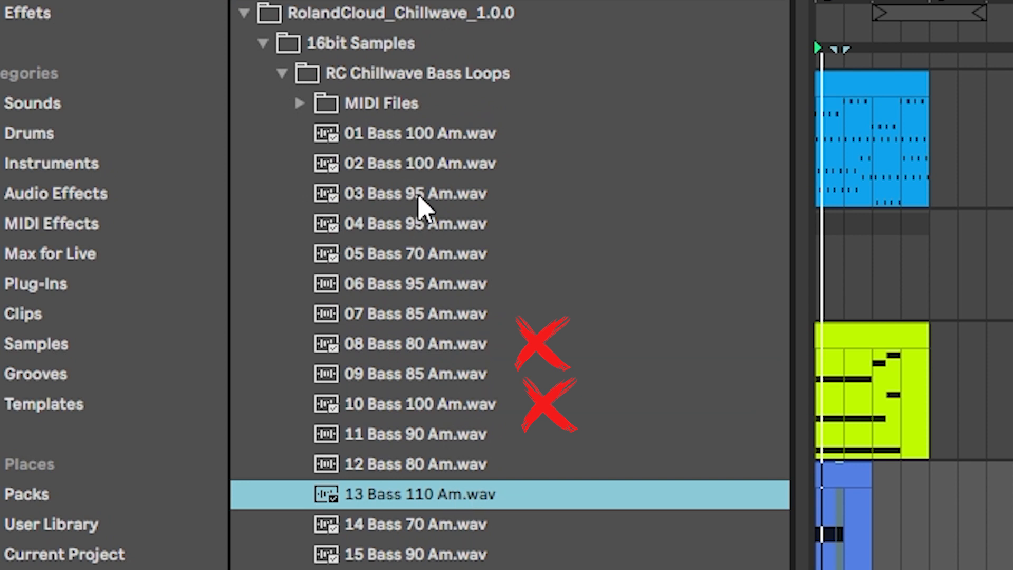
pyautogui.click(443, 165)
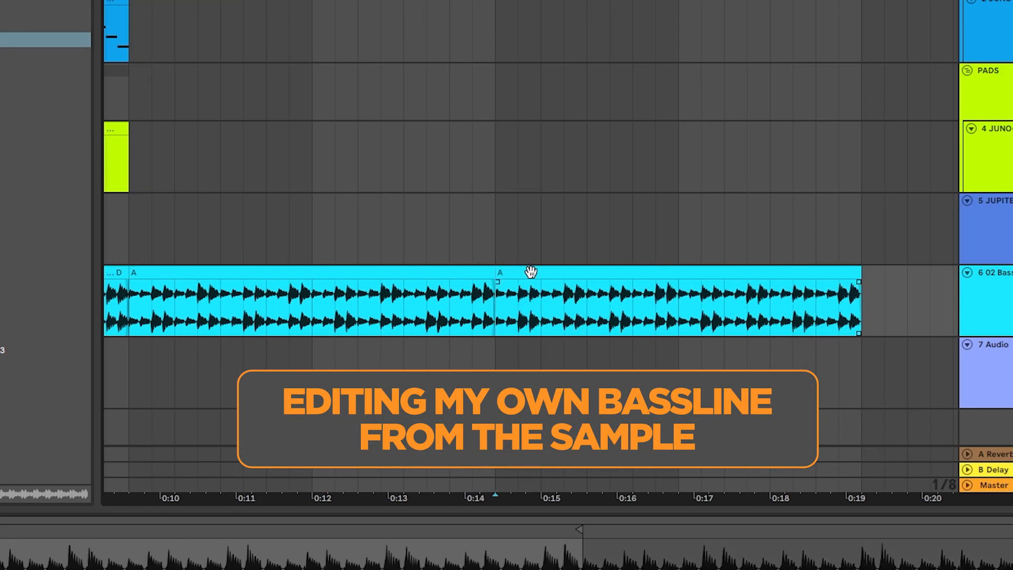
# Select the A, D and F clips on the 02 Bass track and play back the edited bassline
pyautogui.click(531, 273)
pyautogui.click(301, 272)
pyautogui.press('space')
pyautogui.click(179, 272)
pyautogui.press('space')
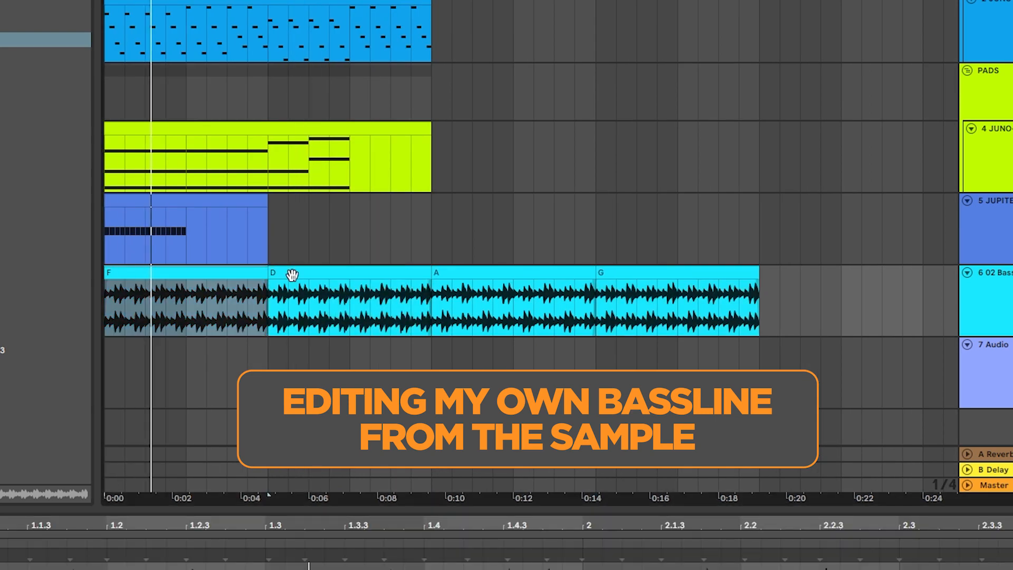
pyautogui.click(301, 272)
pyautogui.click(136, 275)
pyautogui.press('space')
pyautogui.press('space')
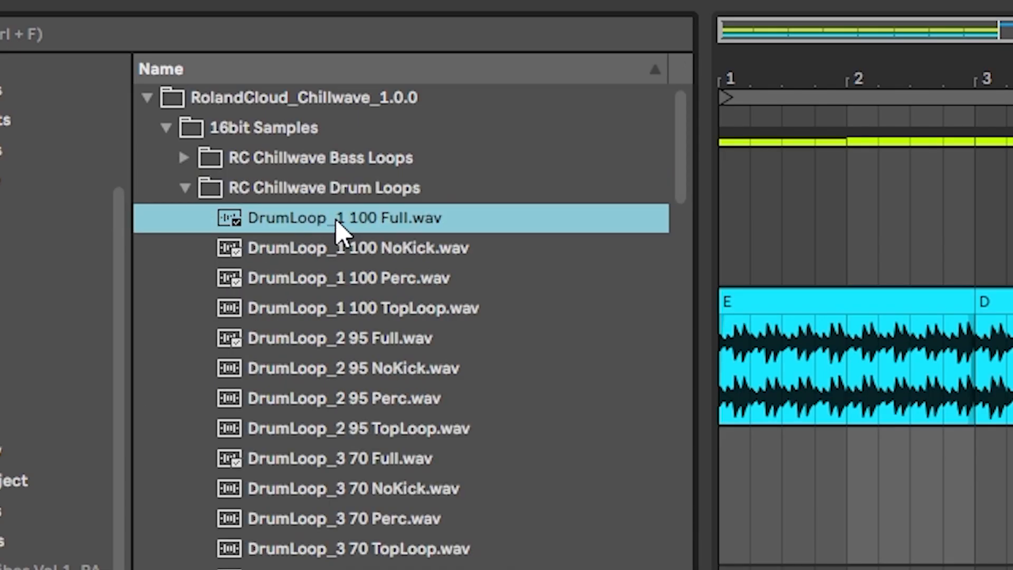
# Load JUPITER-8 onto a track and open its plug-in window
pyautogui.moveTo(340, 228); pyautogui.dragTo(808, 501)
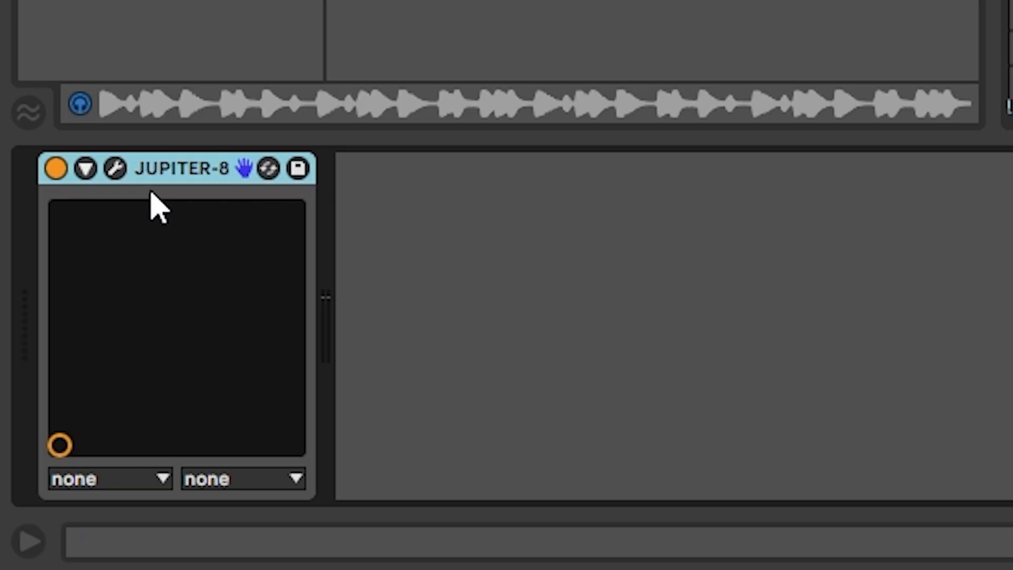
pyautogui.click(113, 167)
# Step forward through JUPITER-8 patches, auditioning Morning After, Octave Bass, HIP2 Be Lead and Shredd
pyautogui.click(866, 266)
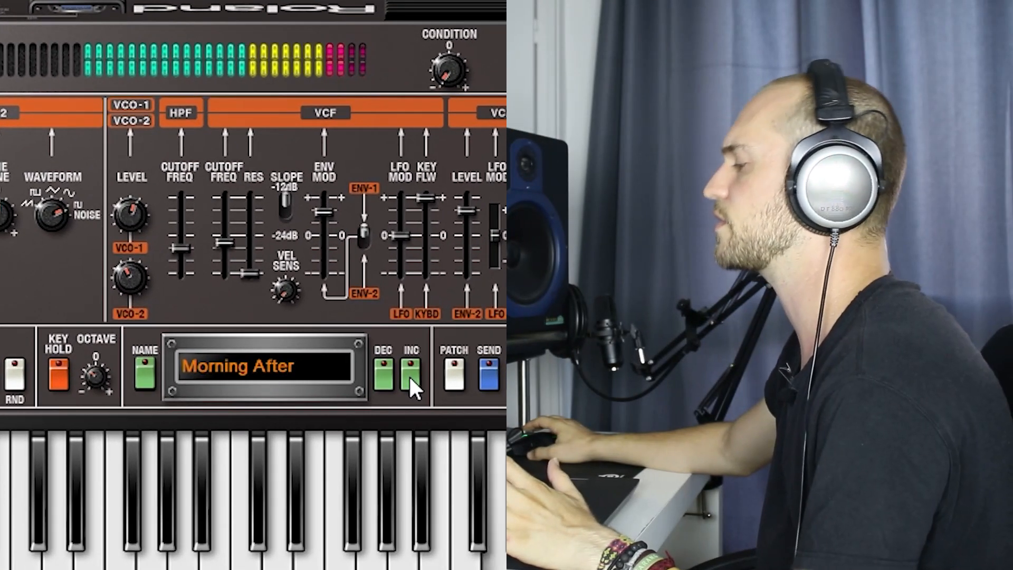
pyautogui.click(410, 375)
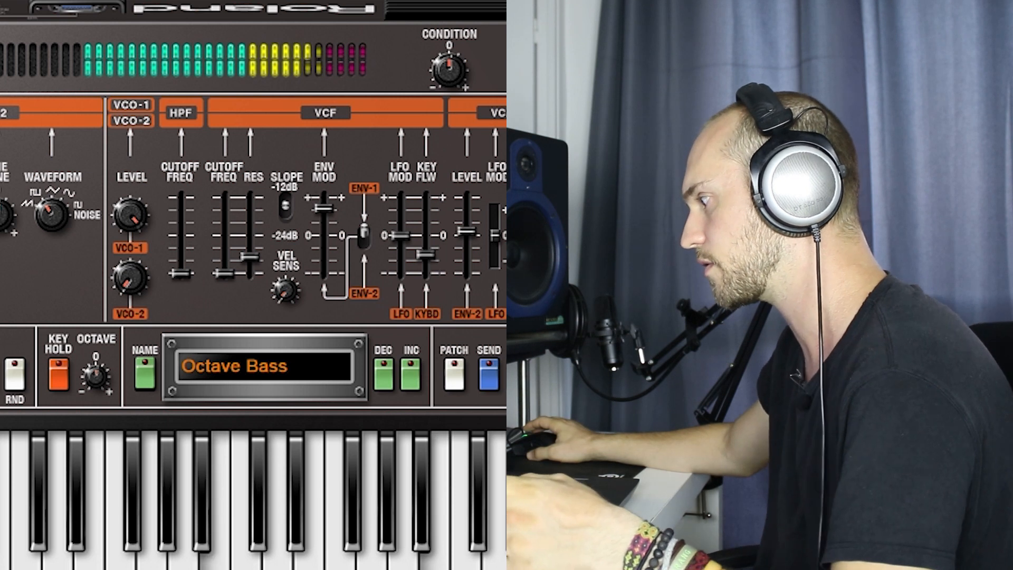
pyautogui.click(416, 349)
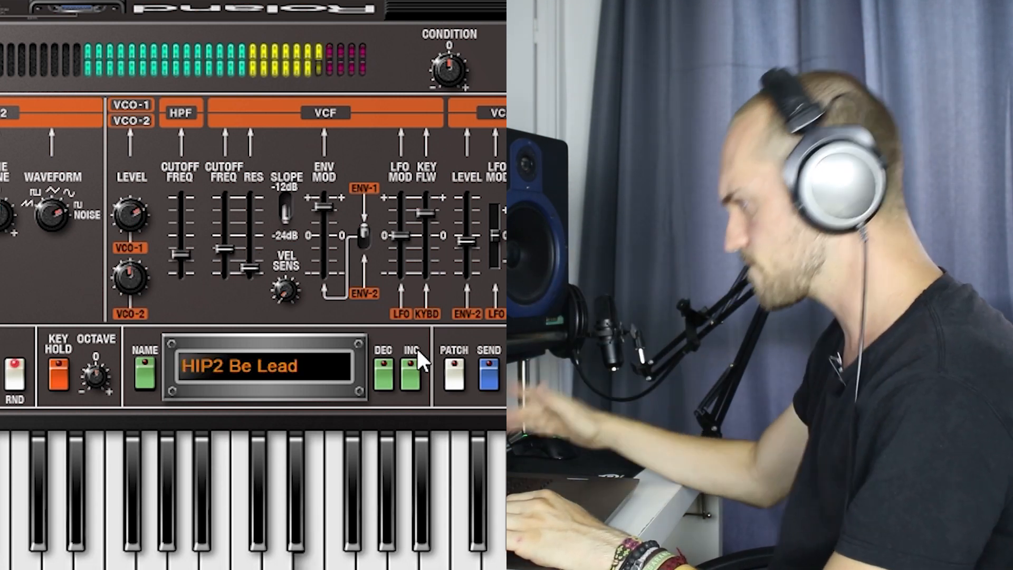
pyautogui.click(408, 371)
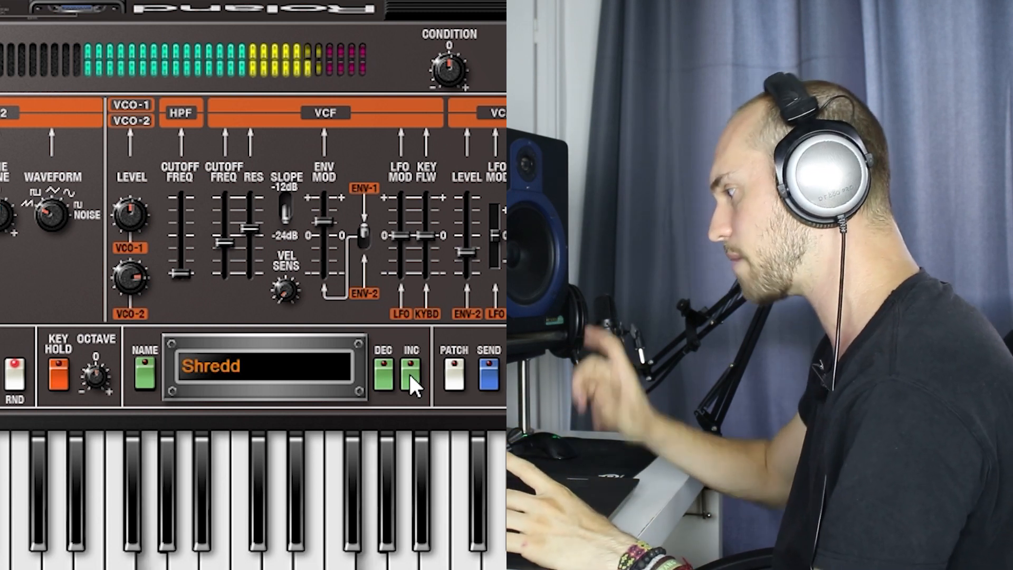
pyautogui.click(407, 369)
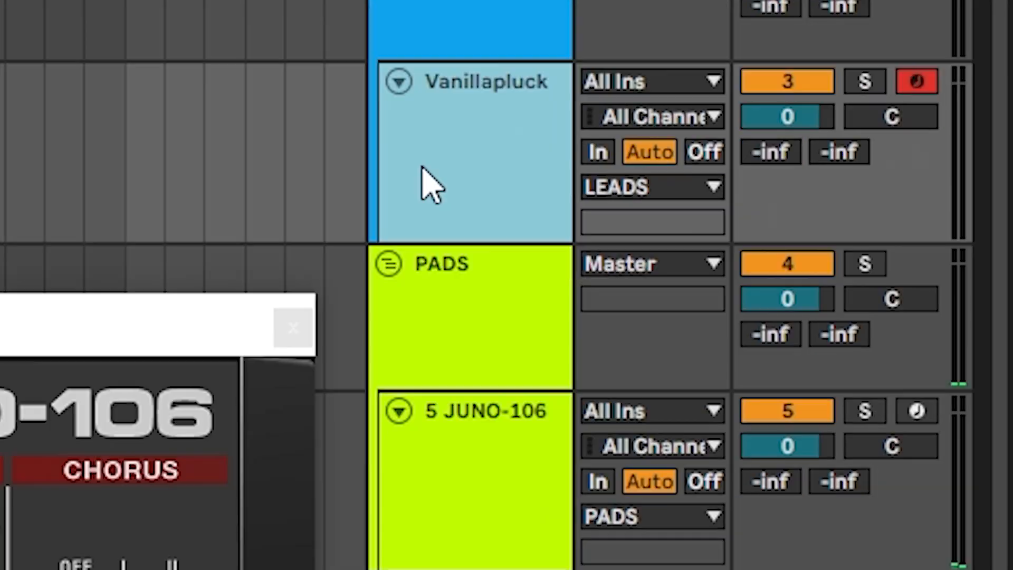
# Freeze the blue MIDI track directly above the PADS group to reduce the processing load
pyautogui.rightClick(501, 68)
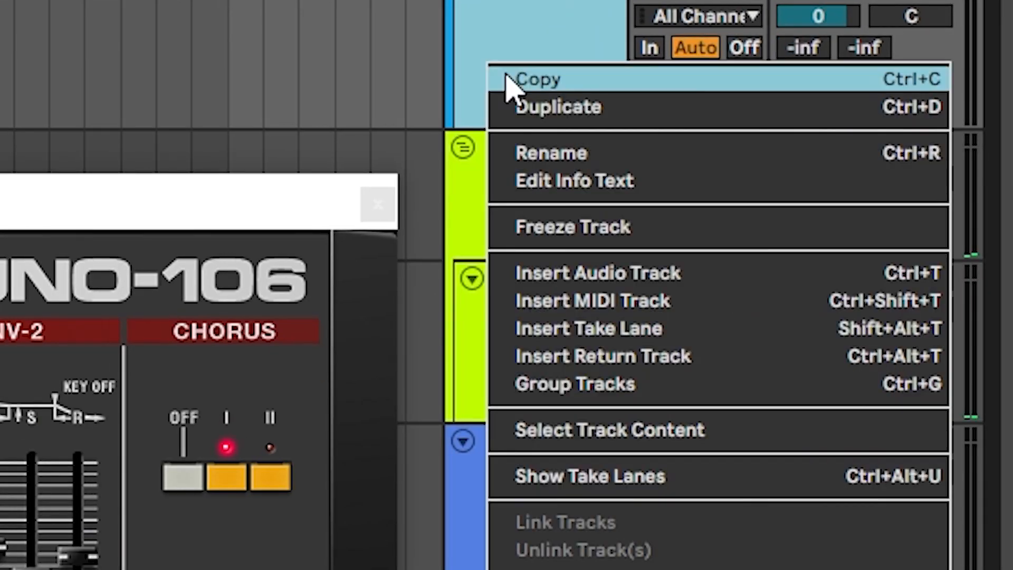
pyautogui.click(549, 238)
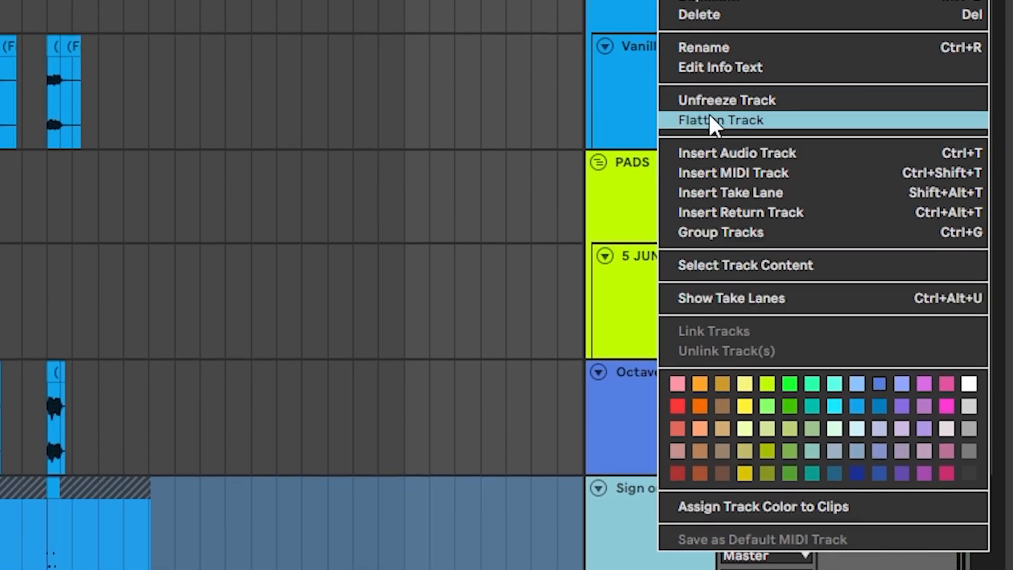
# Flatten the frozen Sign on JUPITER-8 track into audio
pyautogui.click(710, 117)
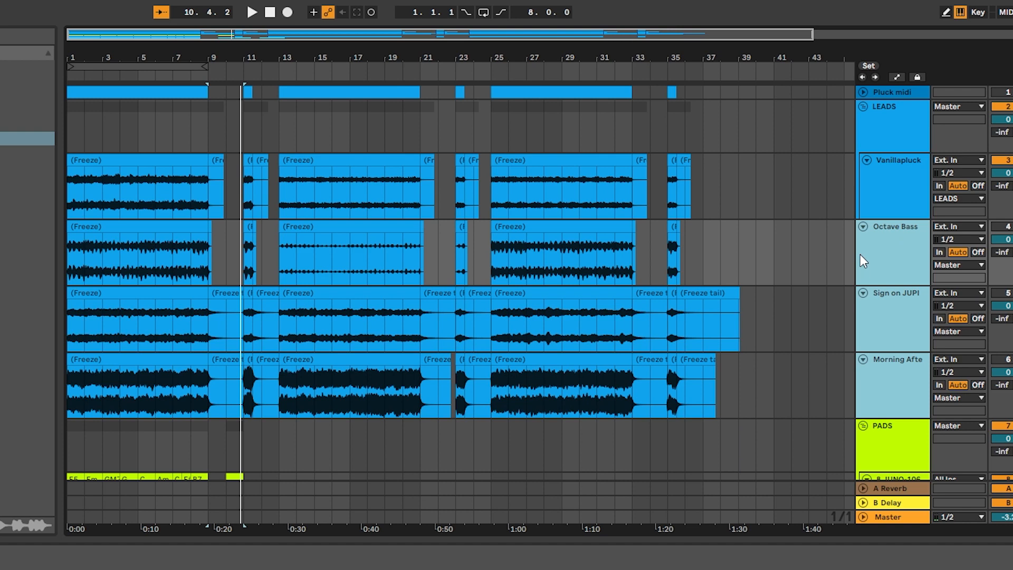
pyautogui.scroll(-8, 246, 260)
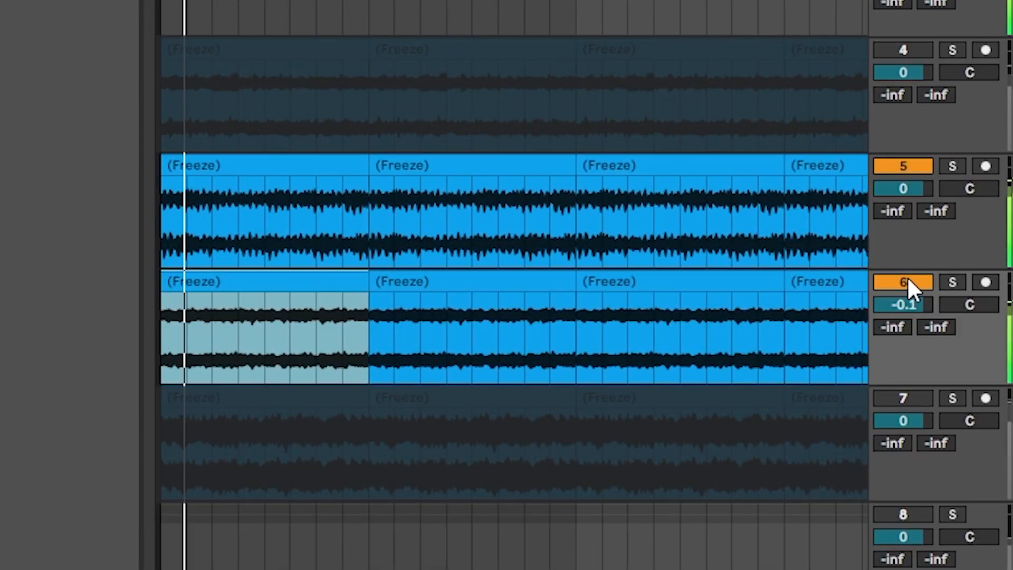
# Switch tracks 4 to 7 on and off during playback to compare different combinations of the lead and bass layers
pyautogui.click(905, 281)
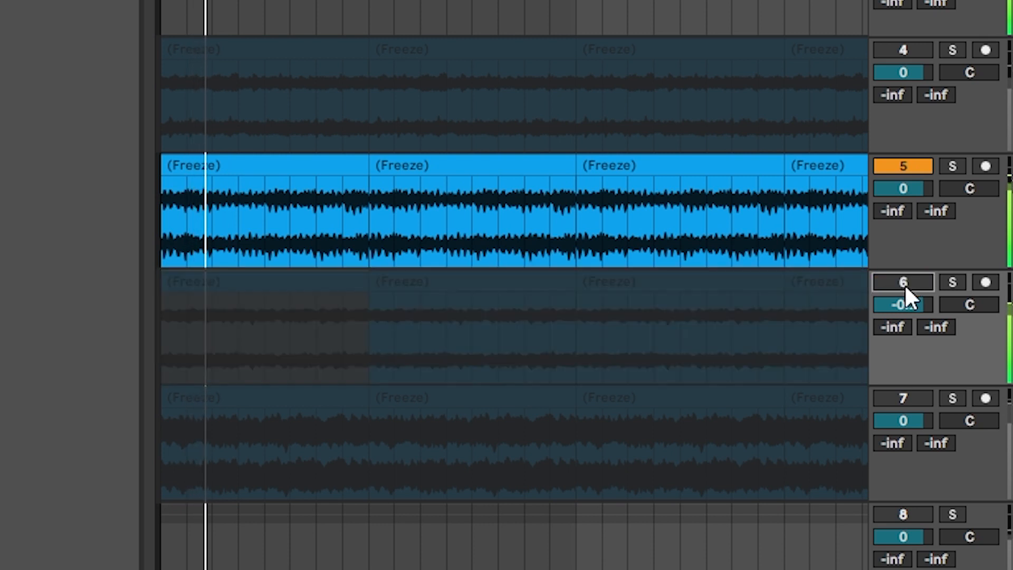
pyautogui.click(896, 396)
pyautogui.click(906, 165)
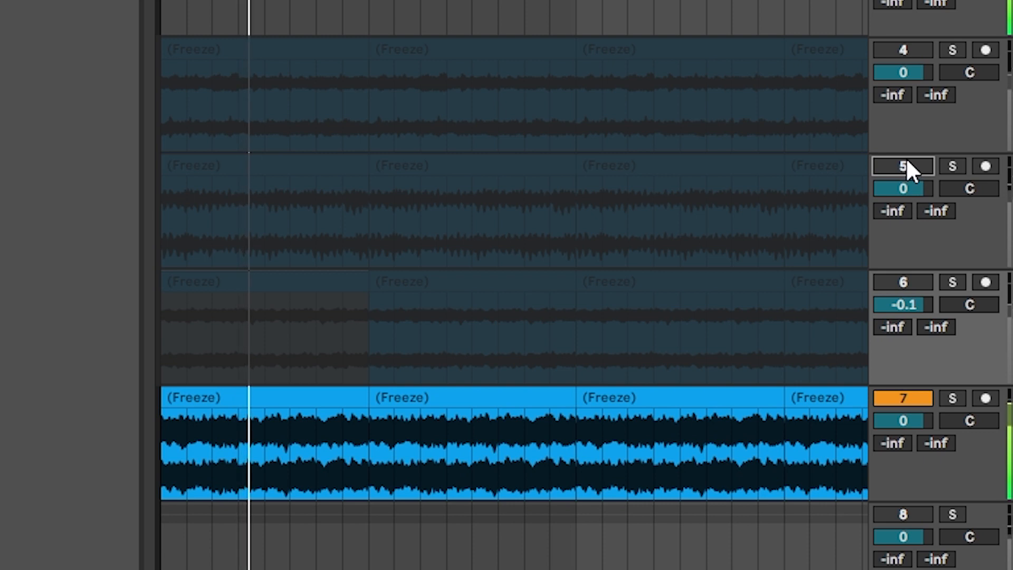
pyautogui.click(909, 161)
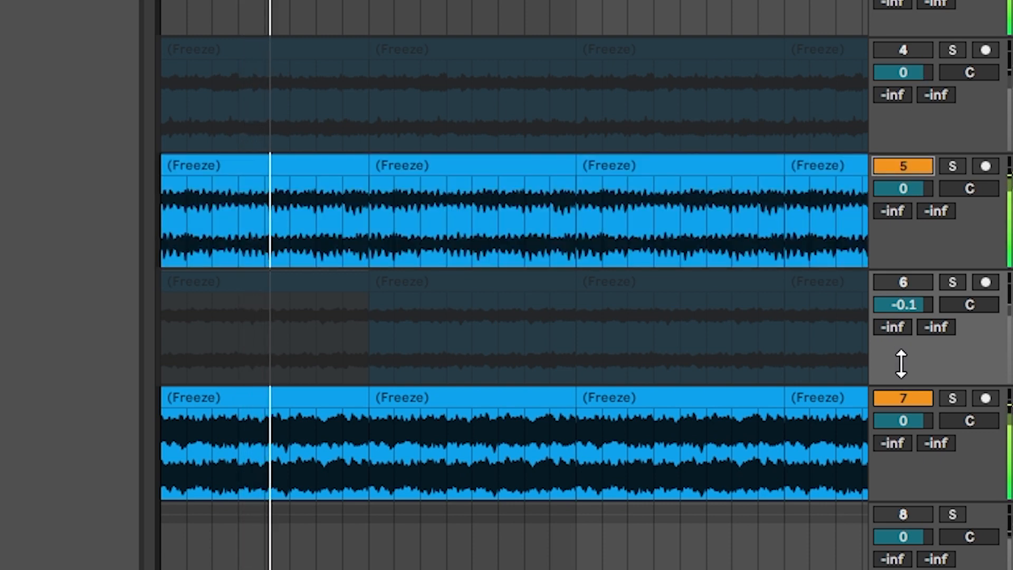
pyautogui.click(915, 47)
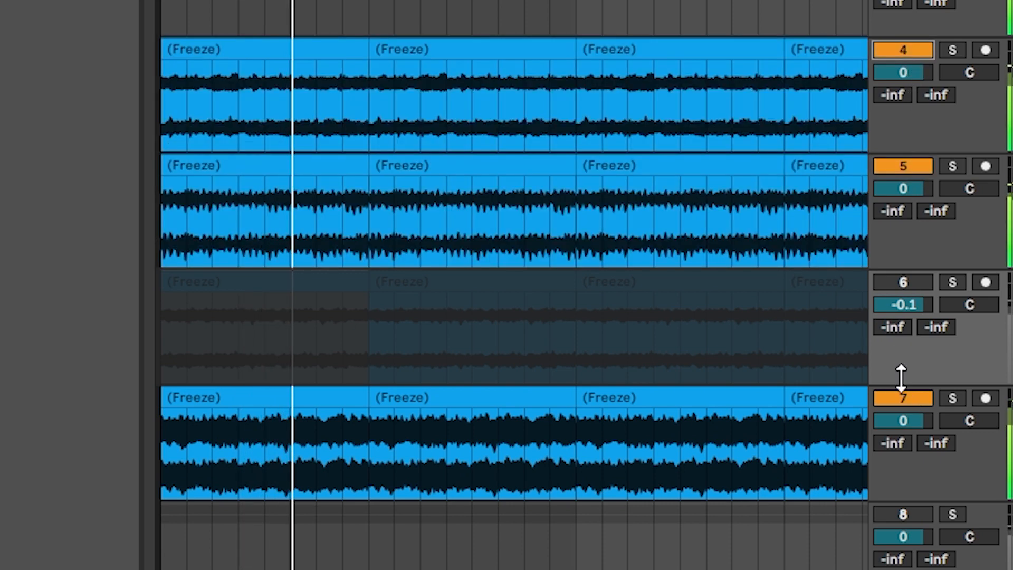
pyautogui.click(900, 397)
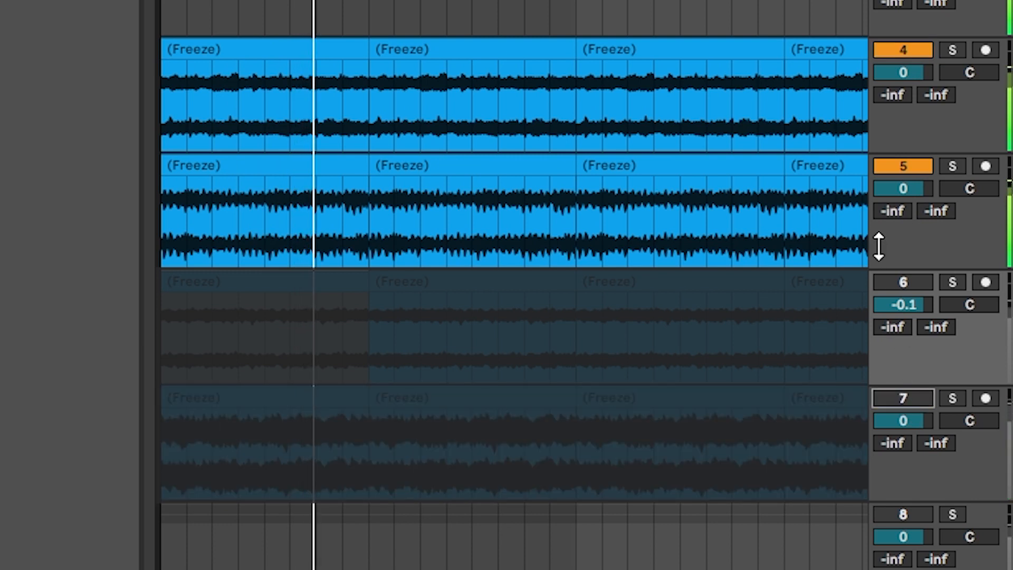
pyautogui.click(906, 280)
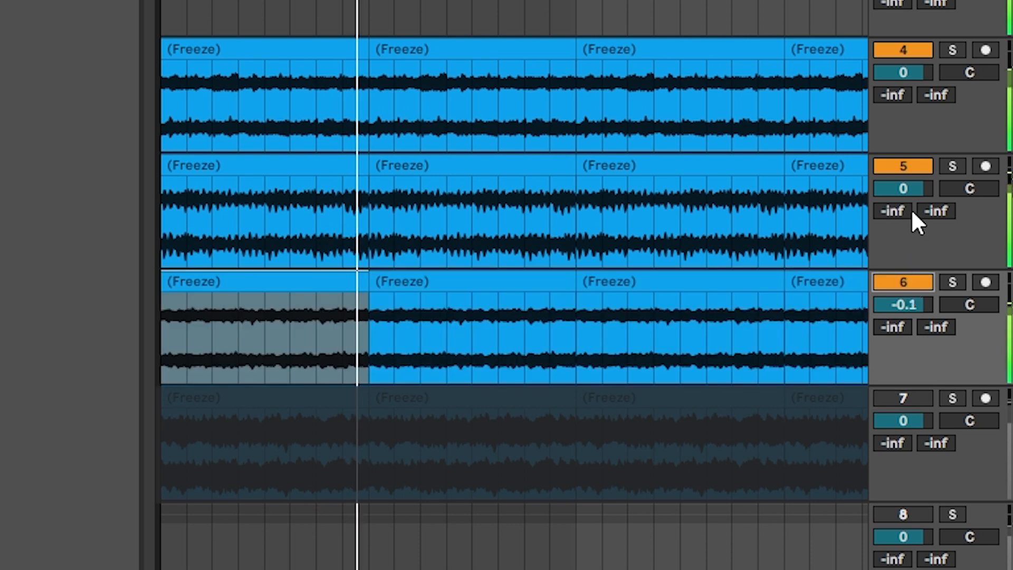
pyautogui.click(904, 48)
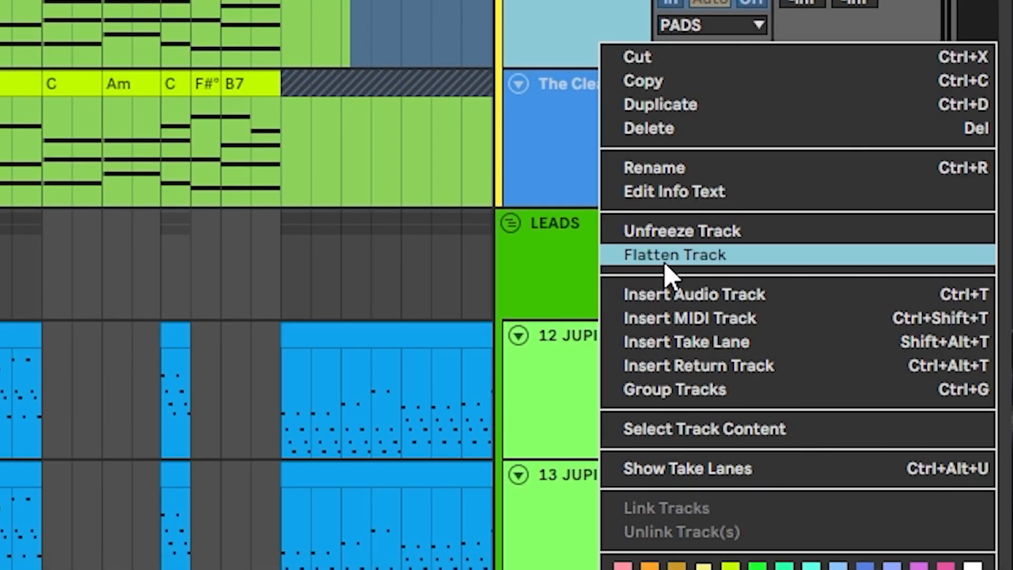
# Flatten the frozen 2049 Strings and The Clearing tracks in the PADS group into audio
pyautogui.click(676, 257)
pyautogui.rightClick(709, 193)
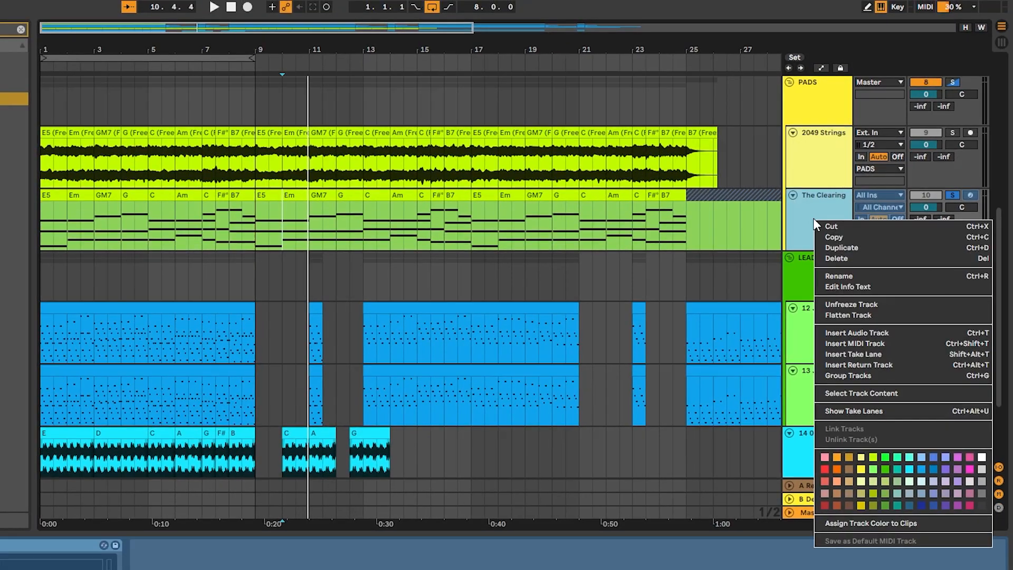
pyautogui.click(851, 316)
# Balance the two pad layers during playback by raising track 9's volume to 0 and lowering track 10's volume
pyautogui.moveTo(639, 51); pyautogui.dragTo(639, 36)
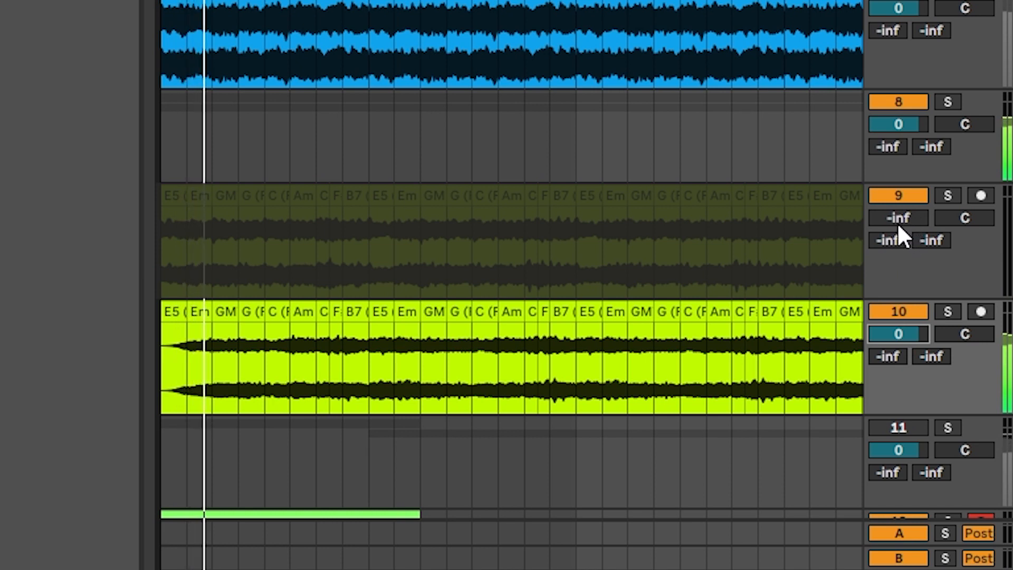
pyautogui.moveTo(894, 219); pyautogui.dragTo(894, 177)
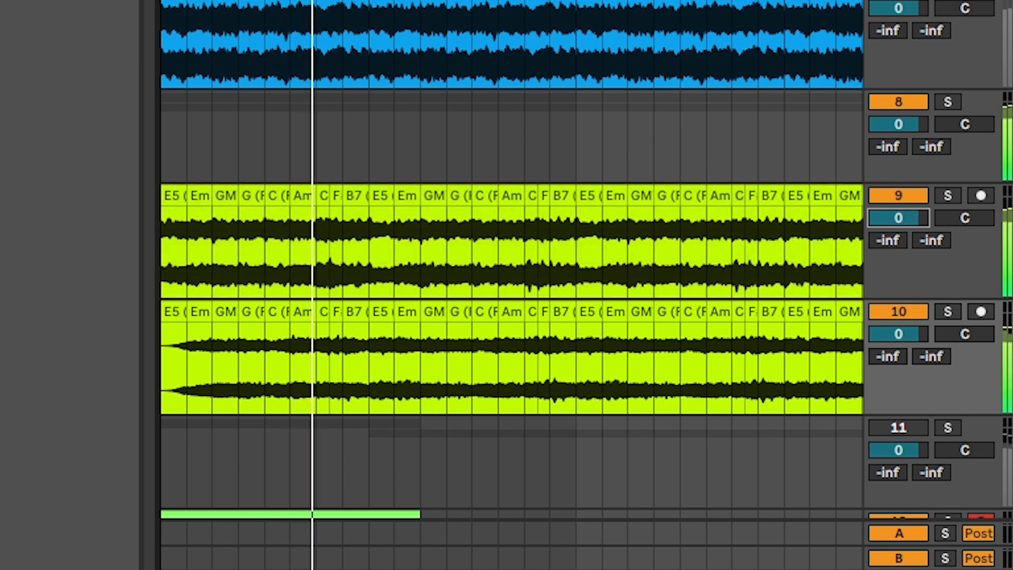
pyautogui.moveTo(899, 334); pyautogui.dragTo(899, 354)
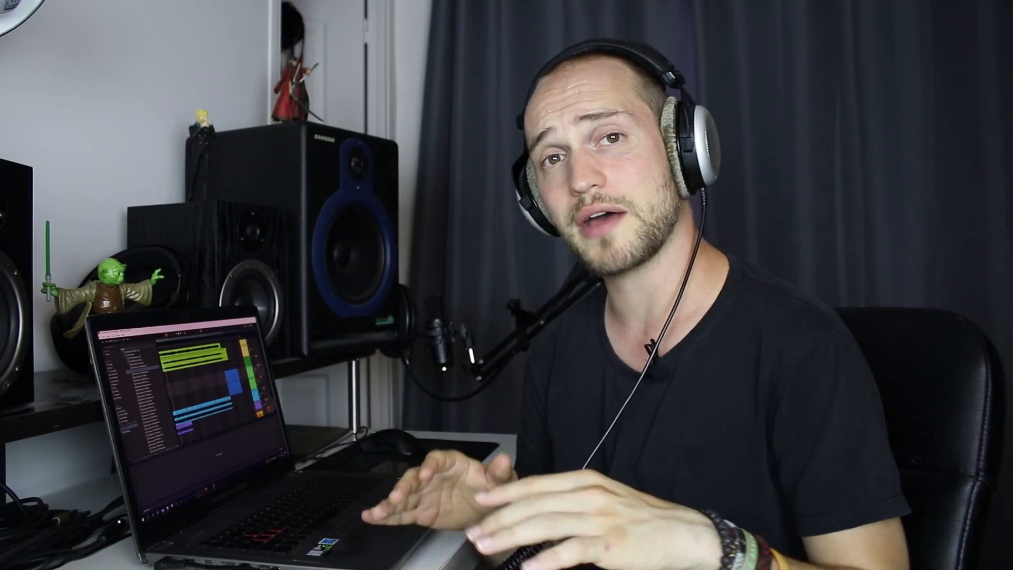
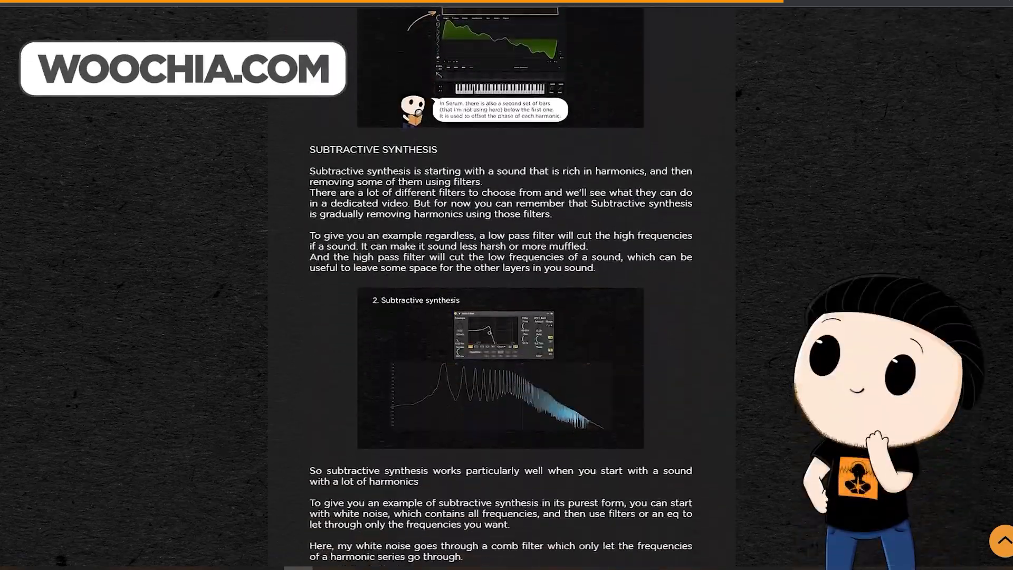
# Skim the subtractive and AM synthesis article on woochia.com and the publications on the Woochia Patreon page
pyautogui.scroll(-7, 501, 285)
pyautogui.scroll(-7, 501, 285)
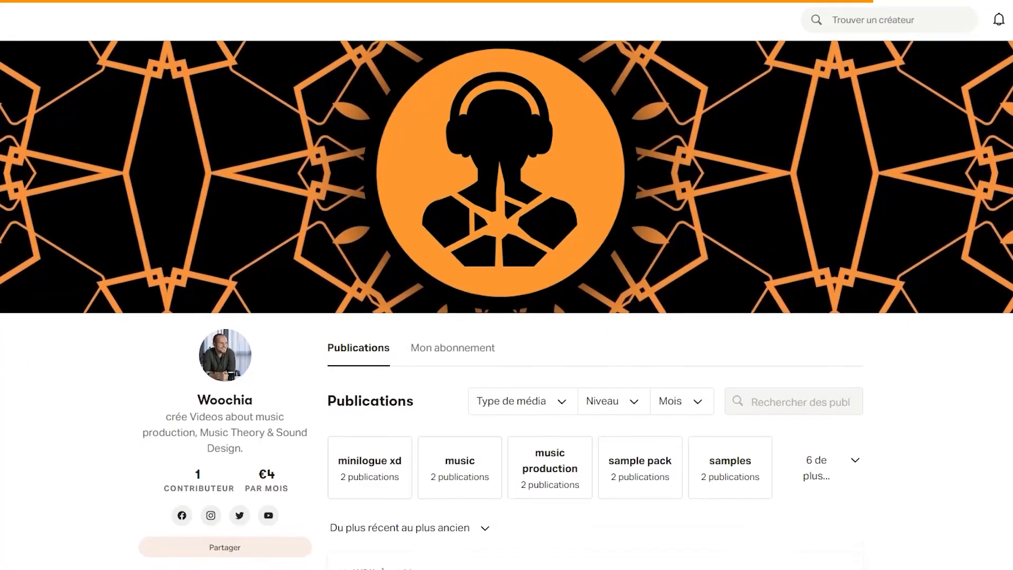
pyautogui.scroll(-3, 506, 285)
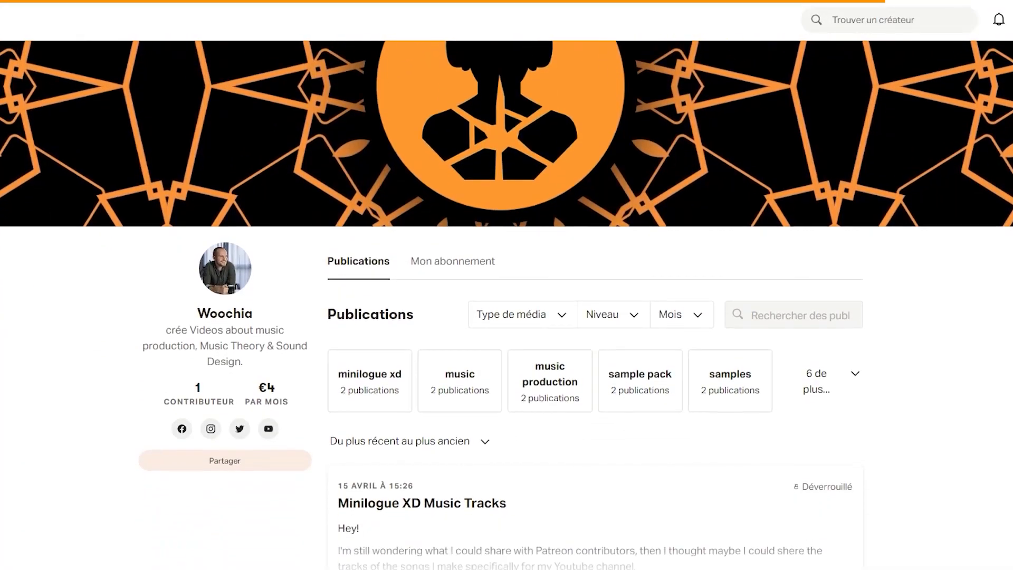
pyautogui.scroll(-2, 507, 285)
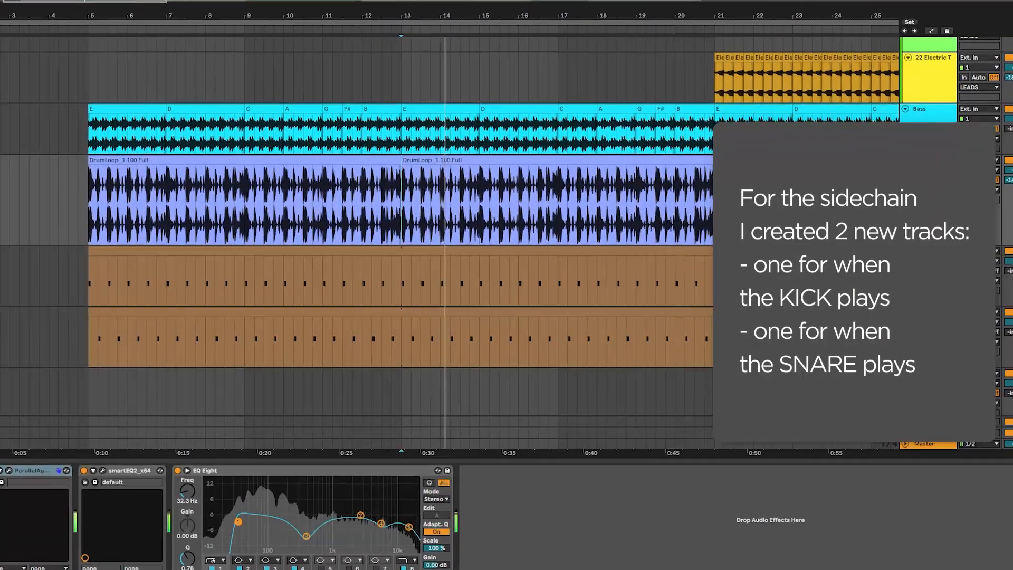
# Enlarge the kick and snare trigger tracks below the drum loop so their MIDI notes can be read
pyautogui.click(912, 252)
pyautogui.moveTo(912, 306); pyautogui.dragTo(911, 334)
pyautogui.moveTo(976, 340); pyautogui.dragTo(975, 410)
pyautogui.scroll(-2, 975, 350)
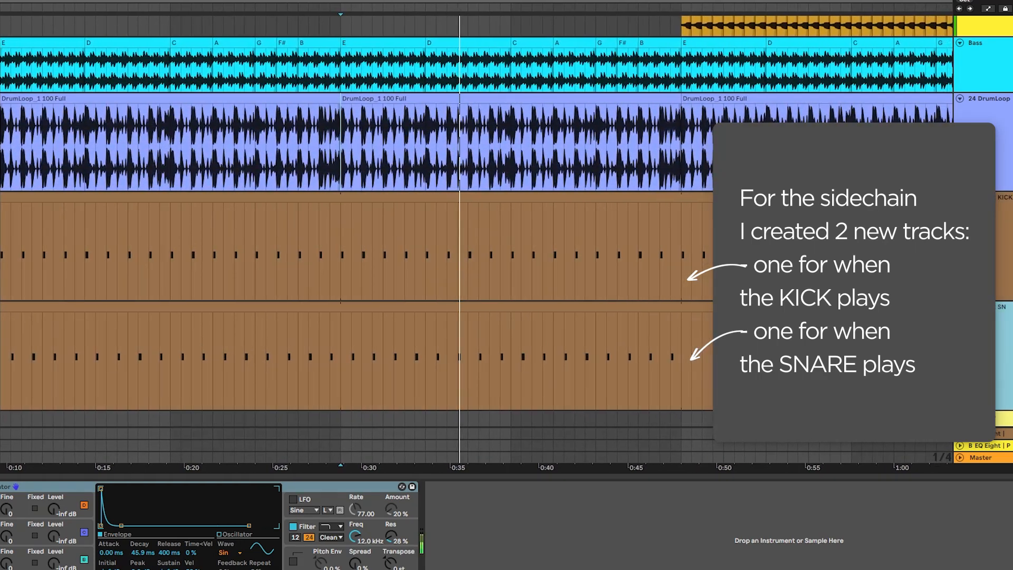
pyautogui.click(525, 194)
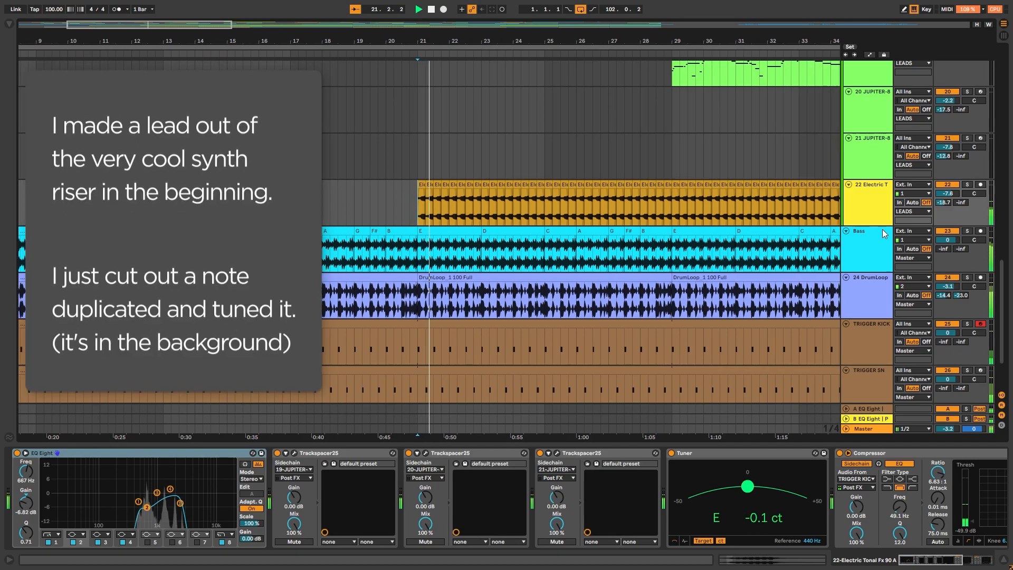
# Examine the Bass track's effect chain, including the Compressor sidechained to the kick trigger track
pyautogui.click(878, 227)
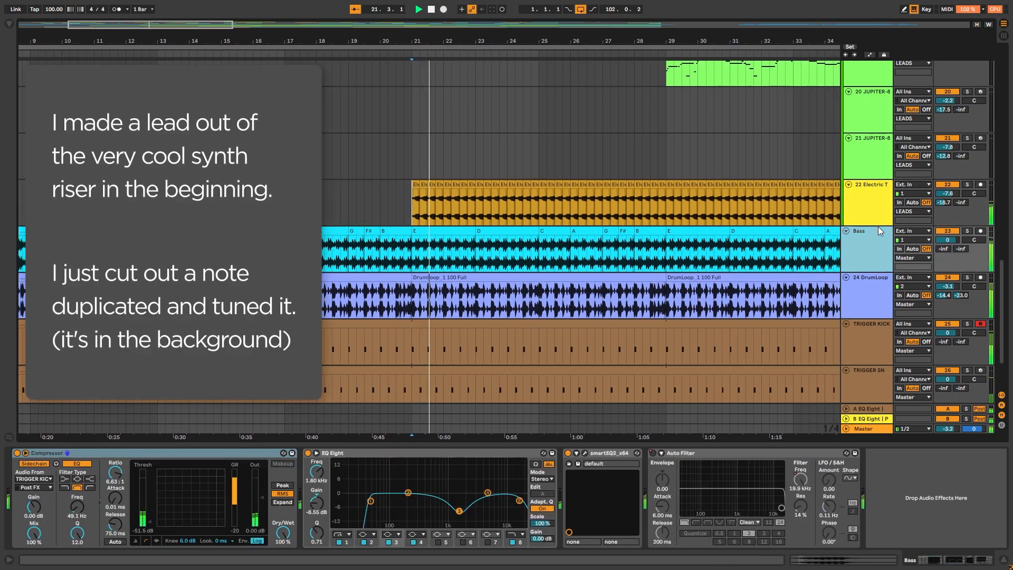
pyautogui.moveTo(877, 227); pyautogui.dragTo(878, 316)
pyautogui.moveTo(561, 44); pyautogui.dragTo(722, 113)
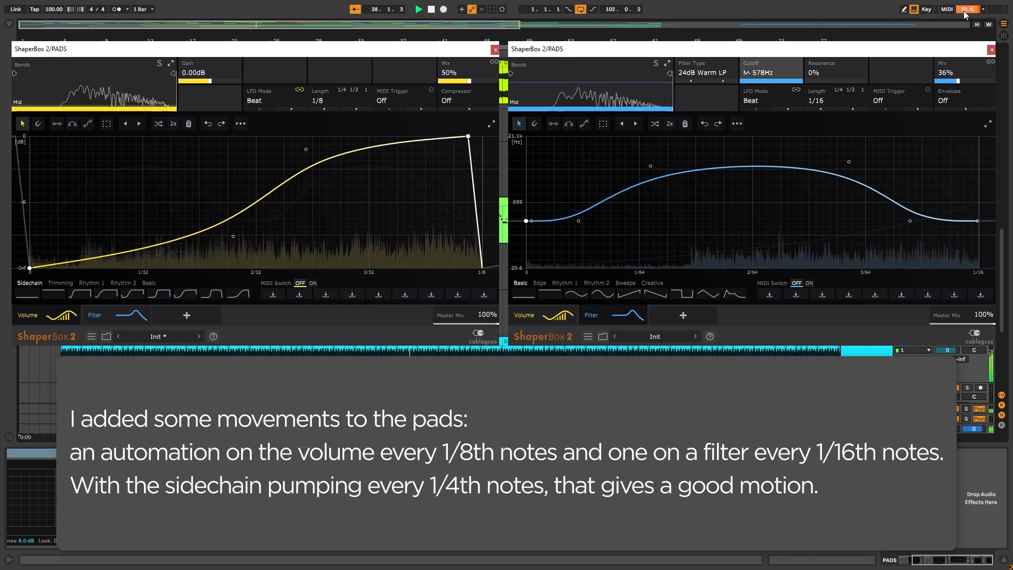
# Inspect the FabFilter Pro-Q 3 equaliser on lead track 20 and the SpacedOut effect on lead track 19
pyautogui.moveTo(964, 14)
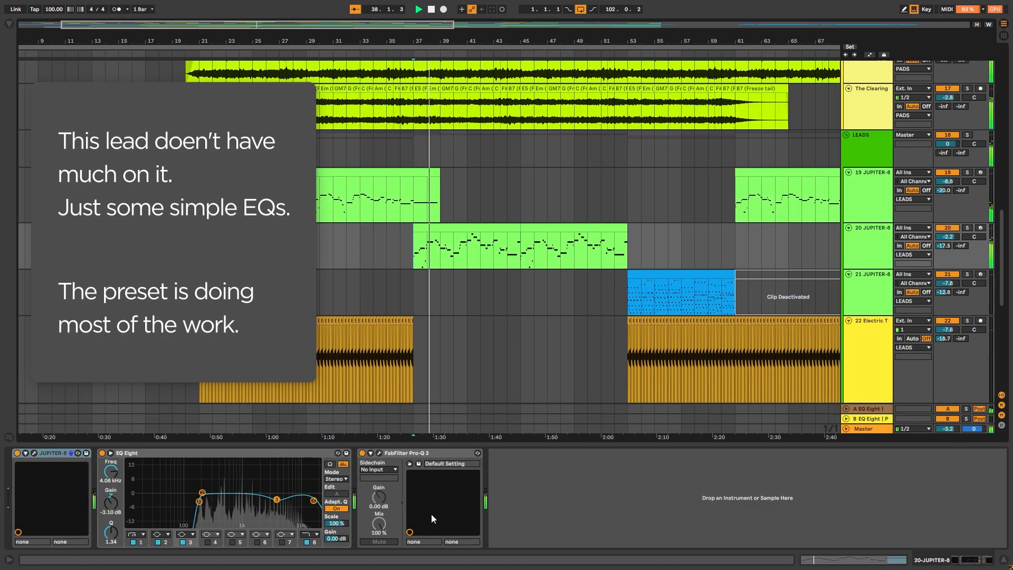
pyautogui.click(379, 453)
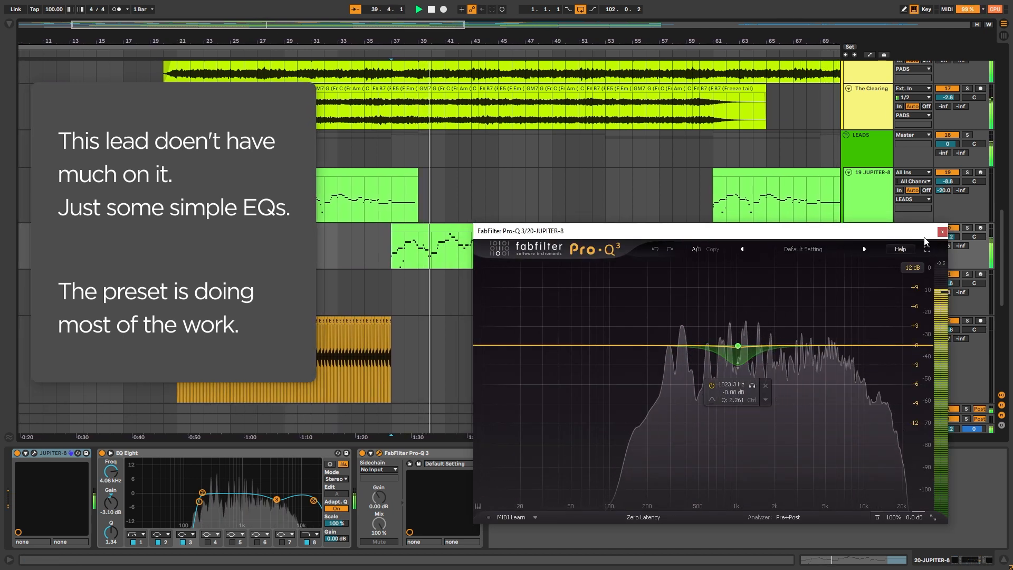
pyautogui.click(377, 208)
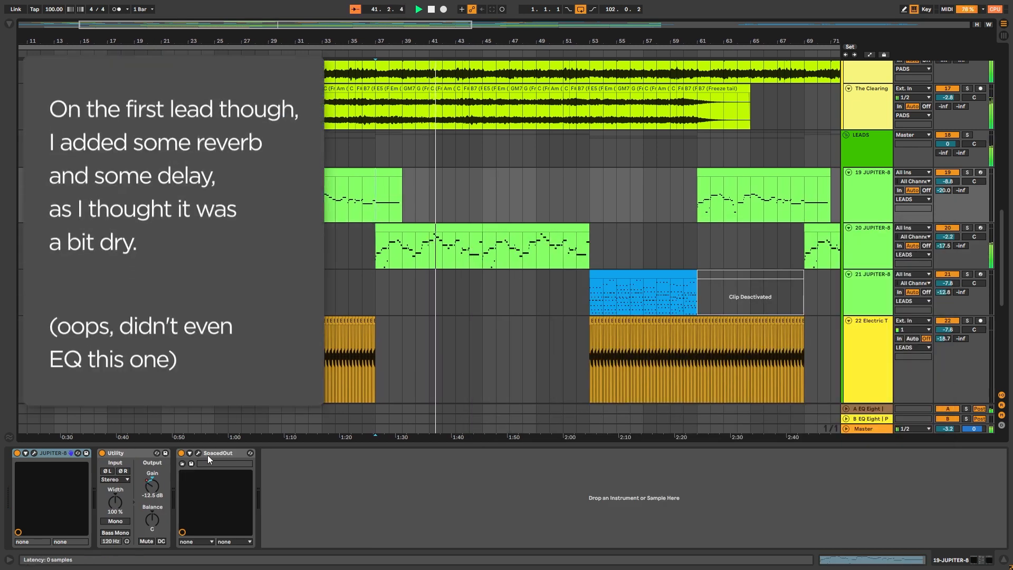
pyautogui.click(199, 454)
pyautogui.moveTo(539, 169); pyautogui.dragTo(739, 247)
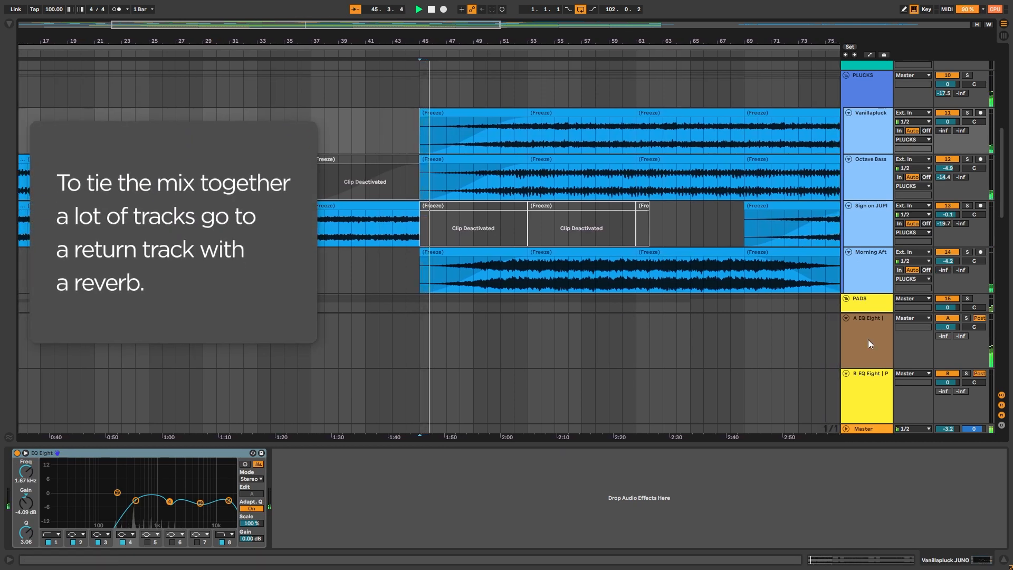
# Examine the EQ Eight and Crystalline reverb on return track A, and look over the lead, bass and drum arrangement
pyautogui.click(869, 339)
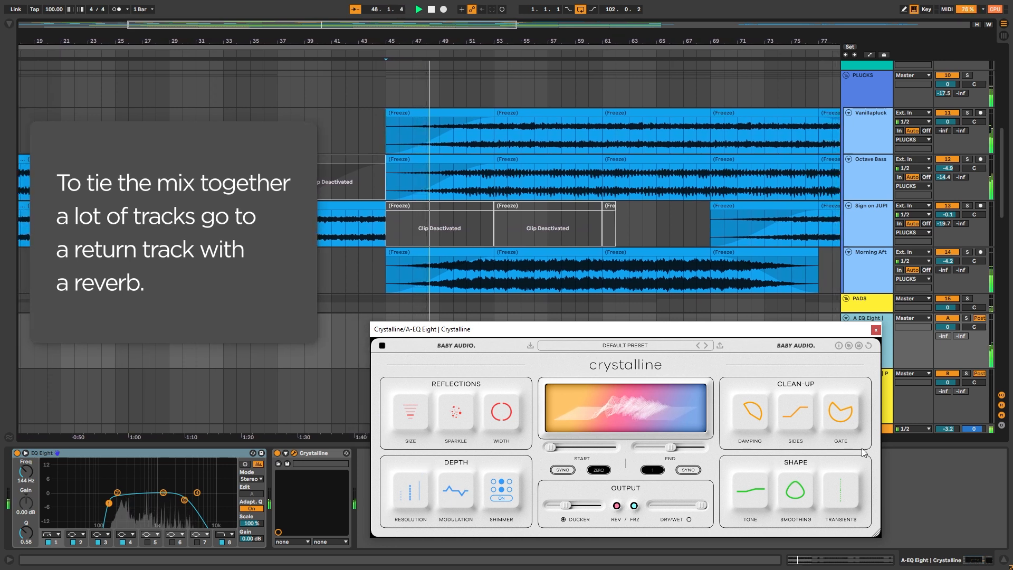
pyautogui.click(888, 395)
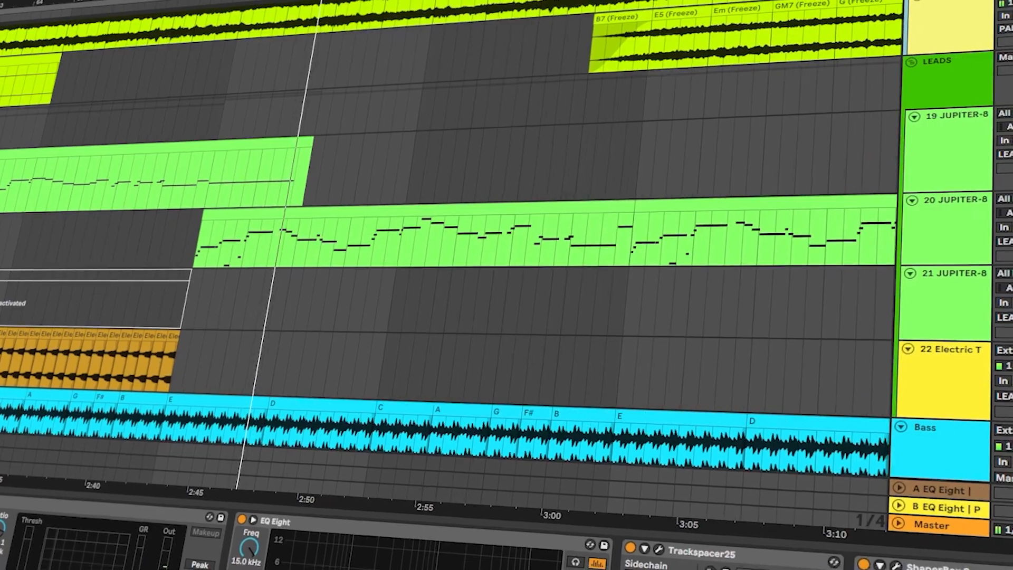
pyautogui.scroll(-2, 449, 238)
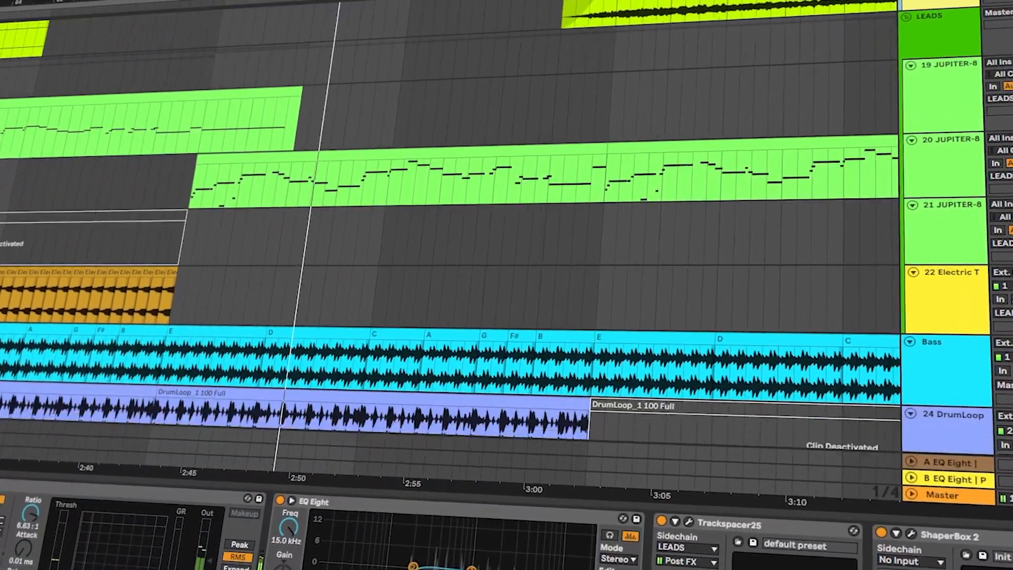